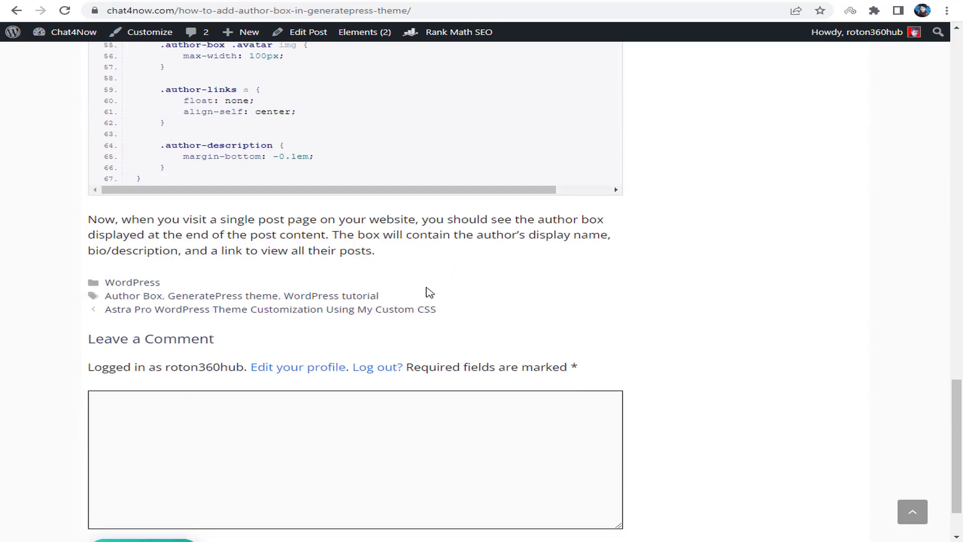
- Scroll through the author box tutorial post and its comment area, then go back to the admin Dashboard
scroll(430, 293, up, 15)
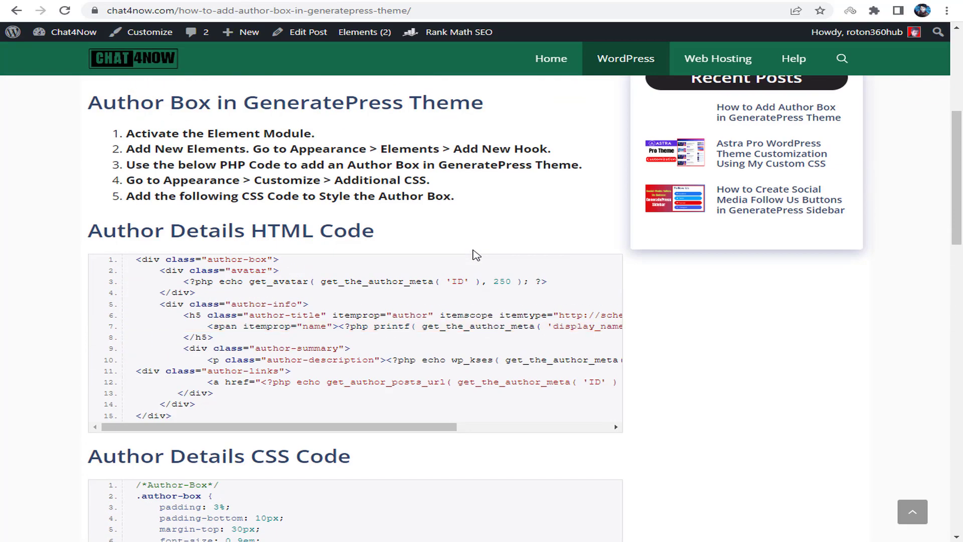
scroll(496, 231, up, 6)
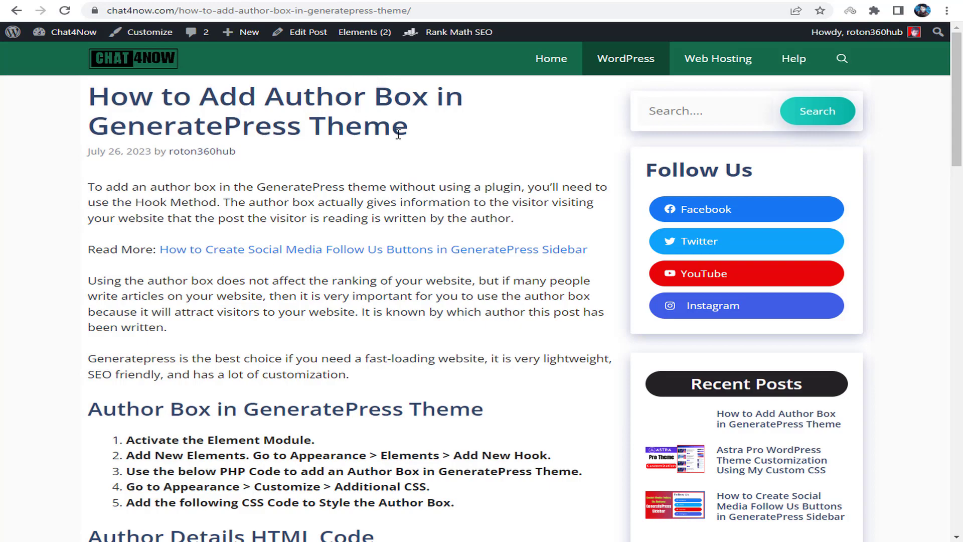
scroll(469, 198, down, 20)
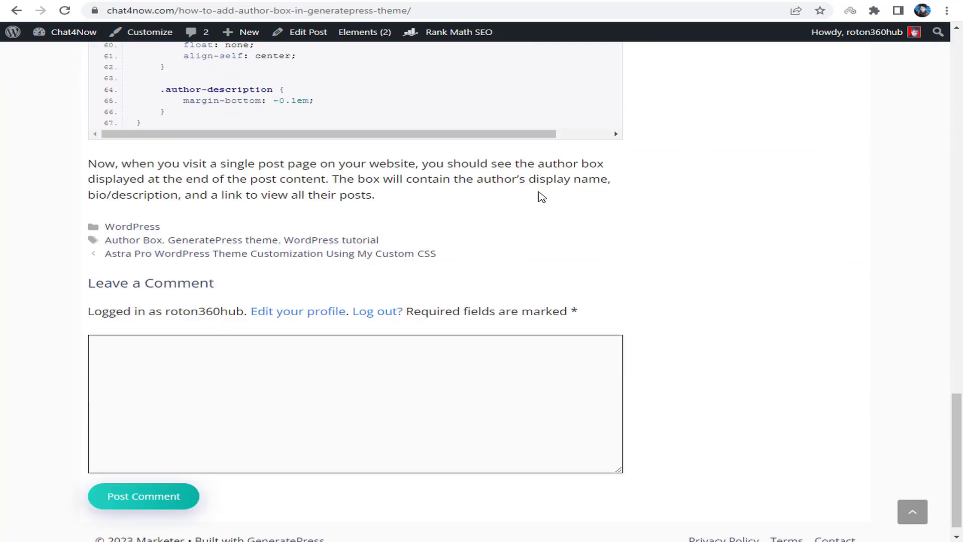
click(183, 371)
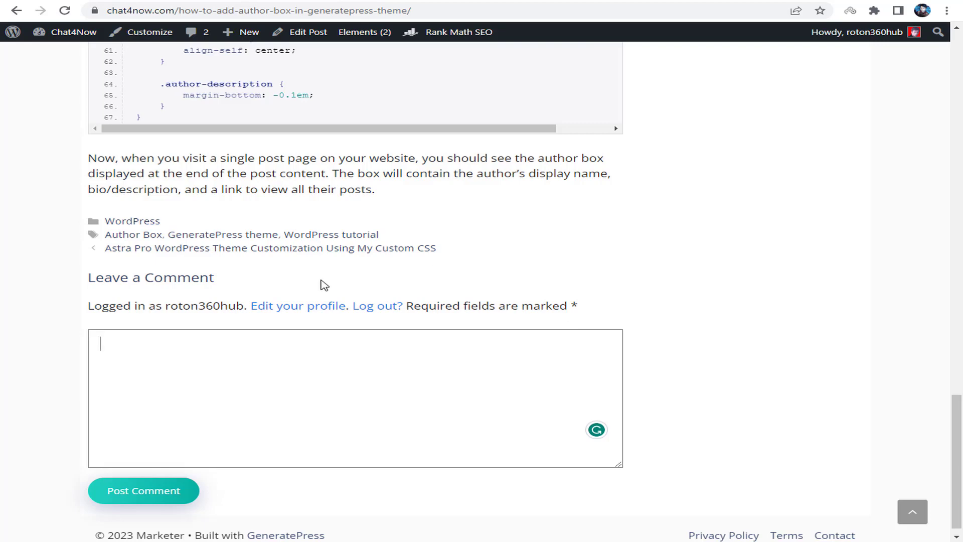
click(913, 511)
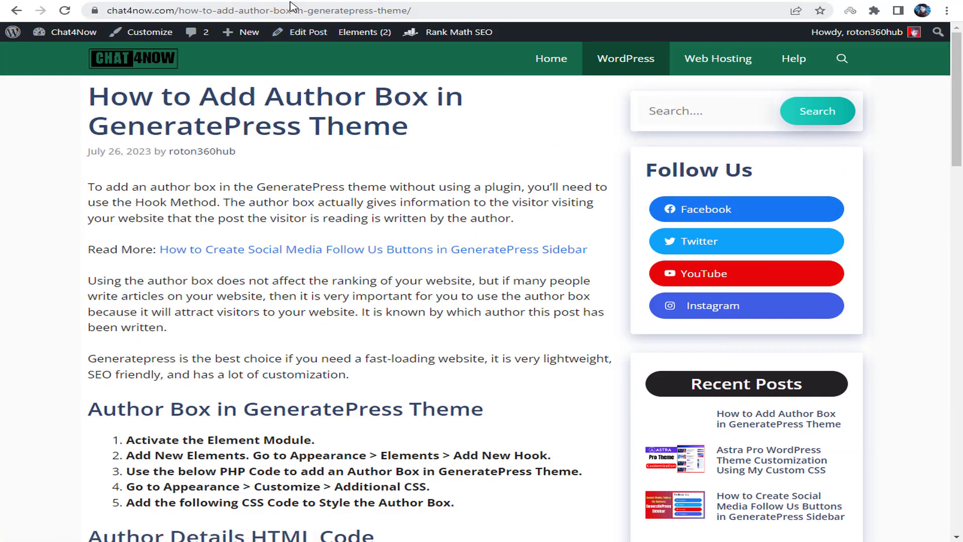
key(alt+Left)
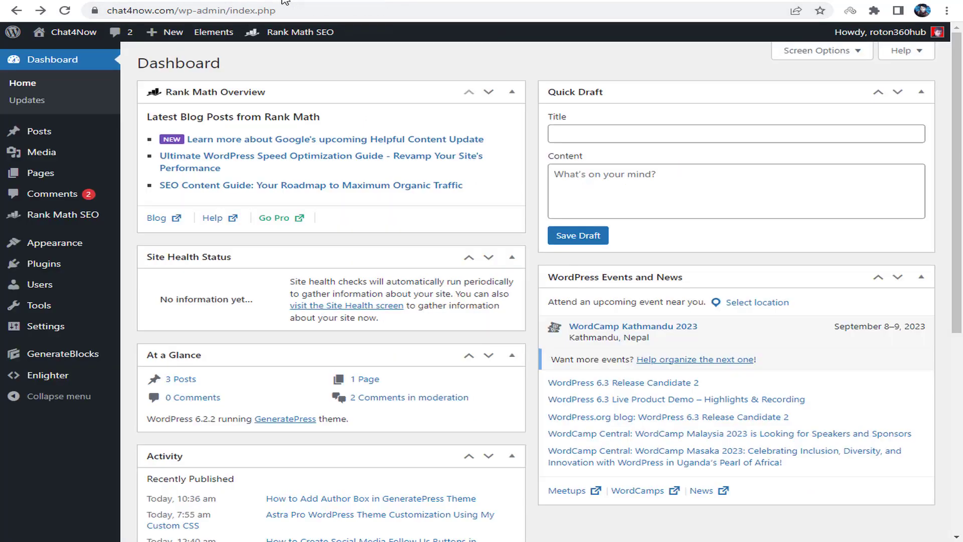
- On the user profile, fill First Name and Last Name from saved autofill suggestions
mouse_move(54, 297)
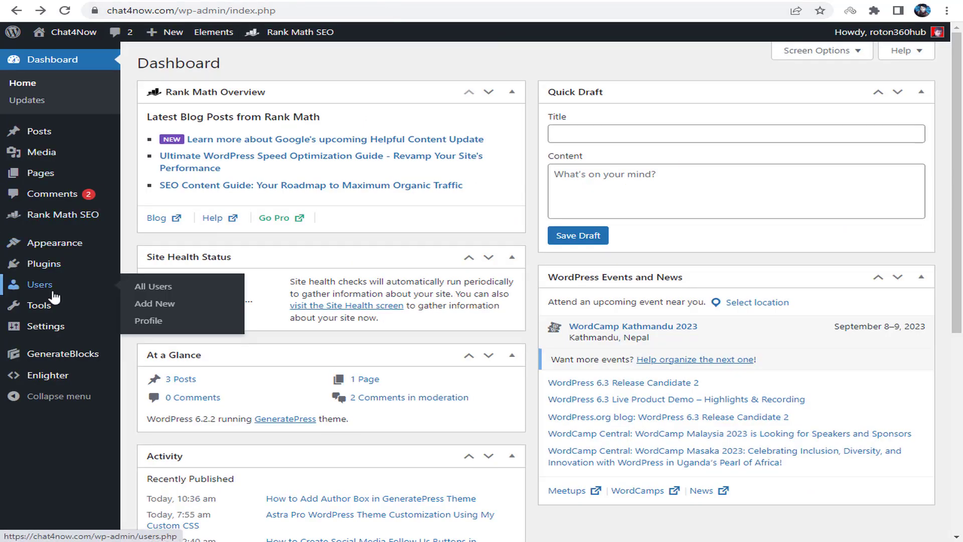
click(150, 322)
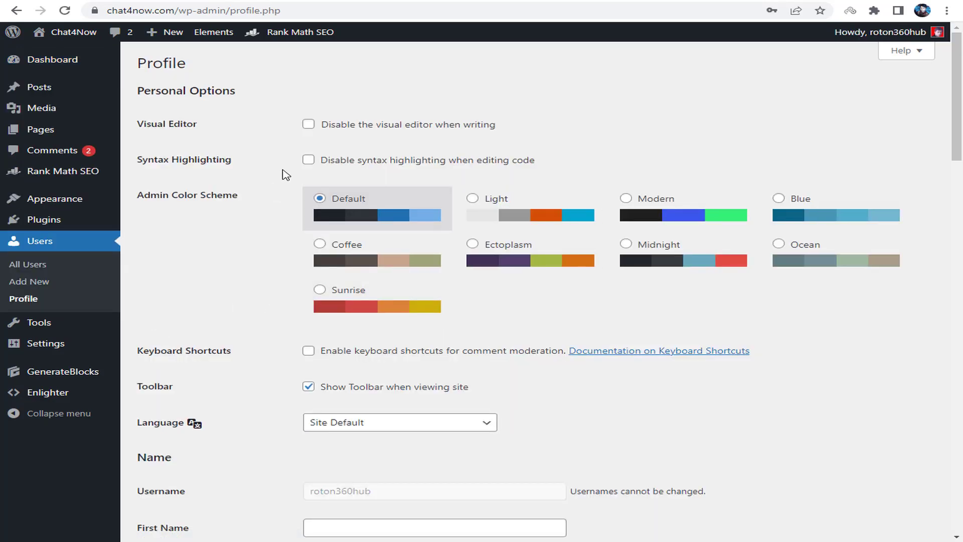
scroll(283, 193, down, 4)
scroll(290, 206, down, 1)
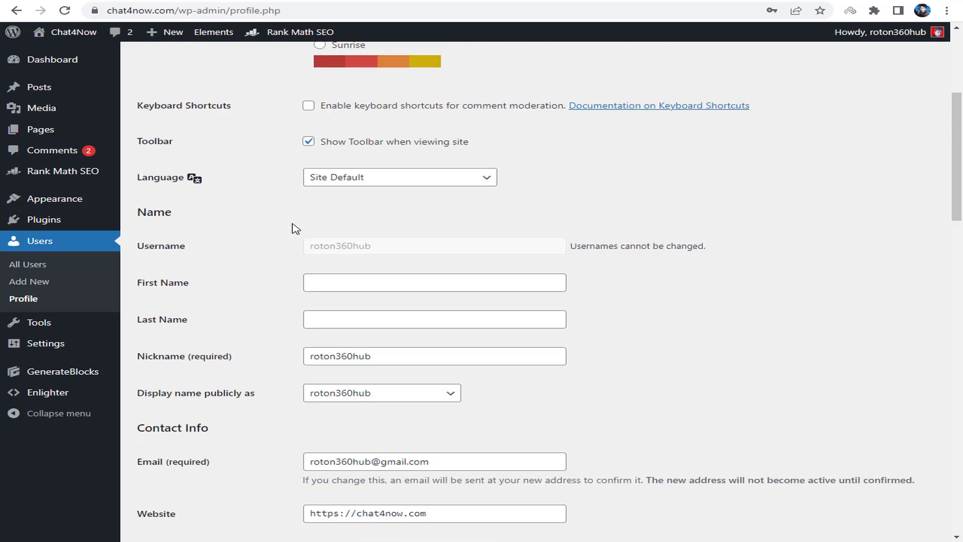
drag(145, 283, 259, 284)
click(324, 281)
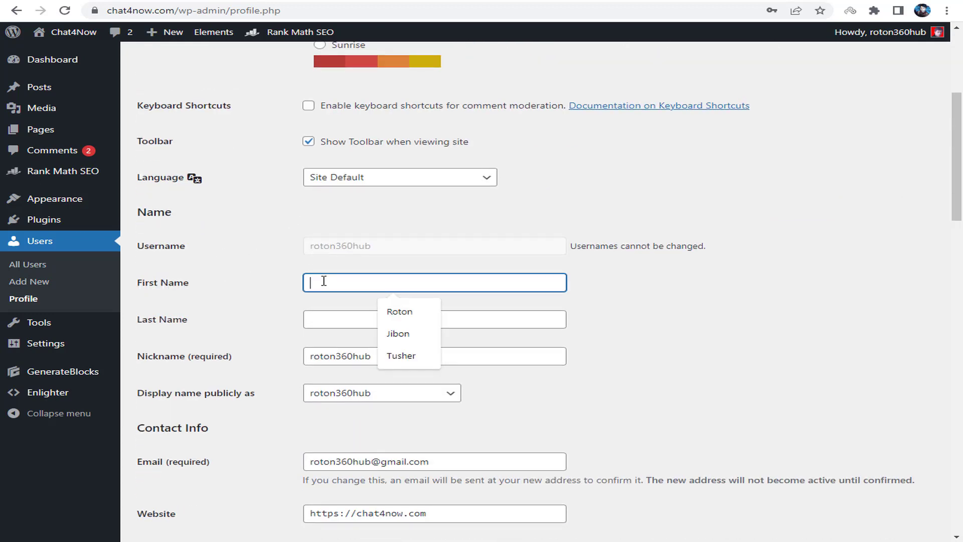
click(396, 311)
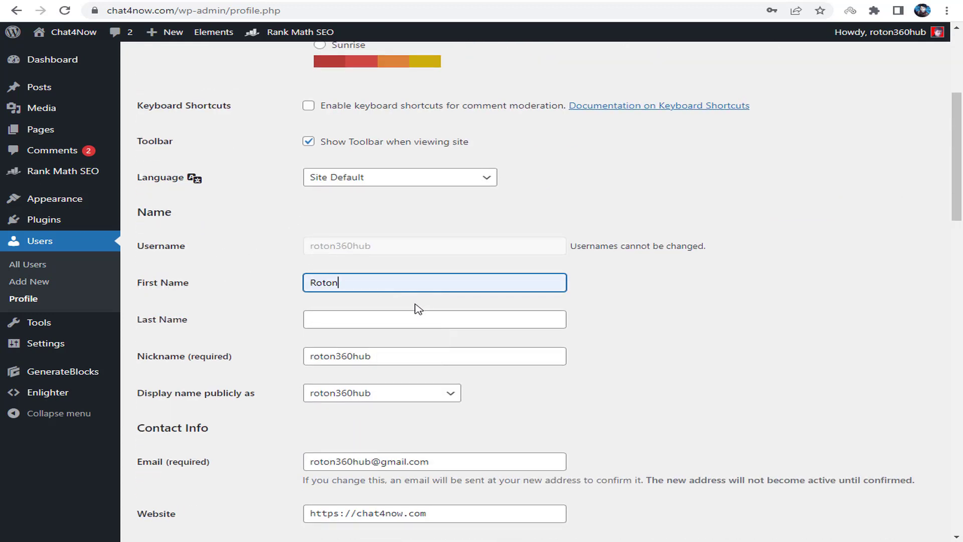
click(345, 315)
click(408, 347)
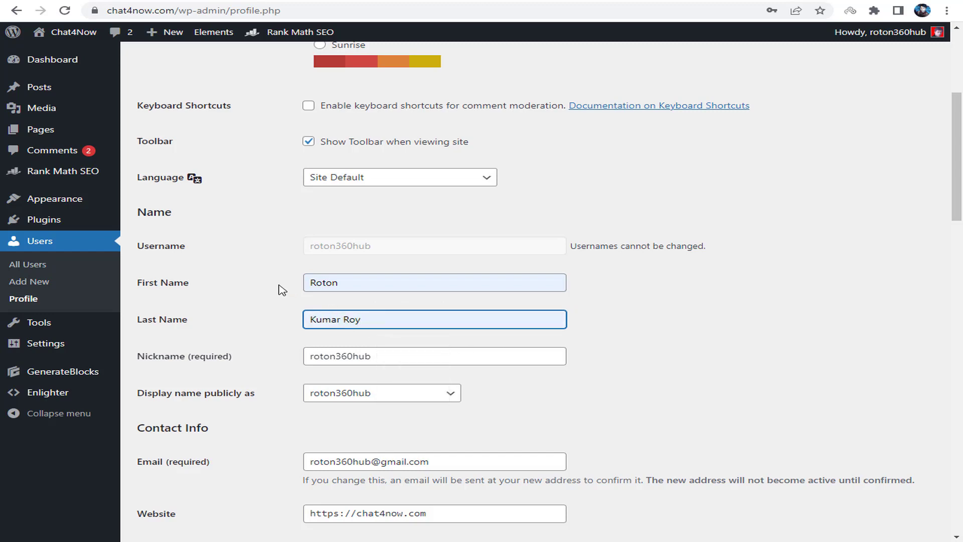
click(211, 284)
drag(160, 320, 233, 322)
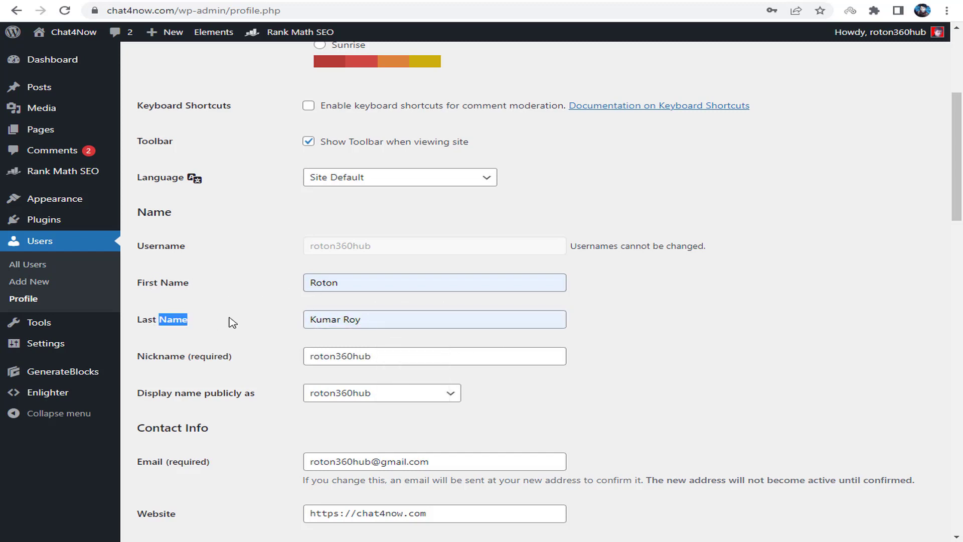
- Set 'Display name publicly as' to the full first-and-last name
scroll(236, 321, down, 1)
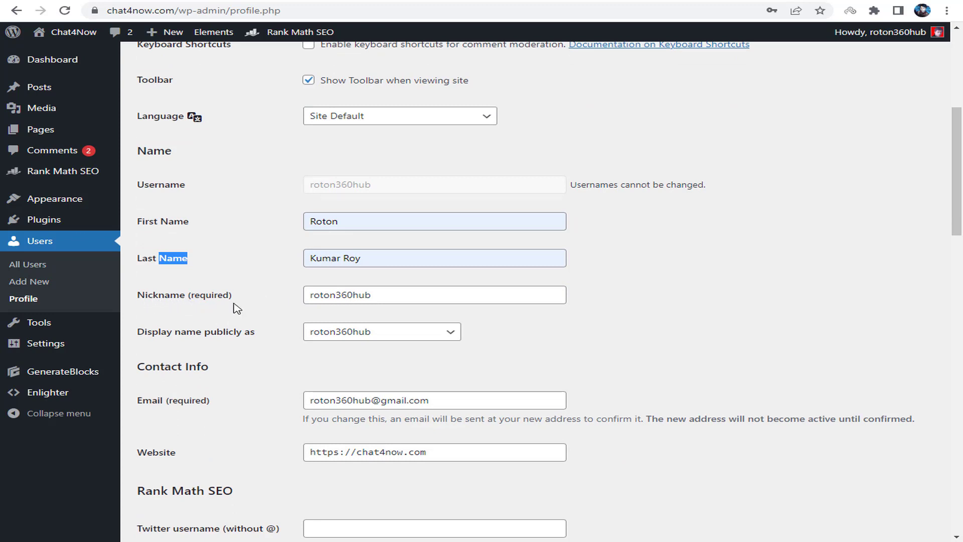
drag(138, 332, 257, 332)
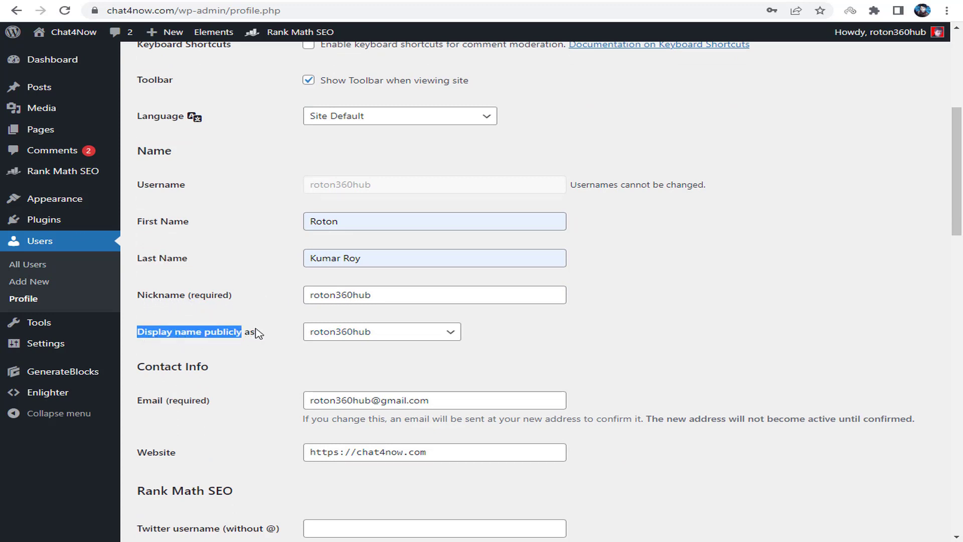
click(350, 336)
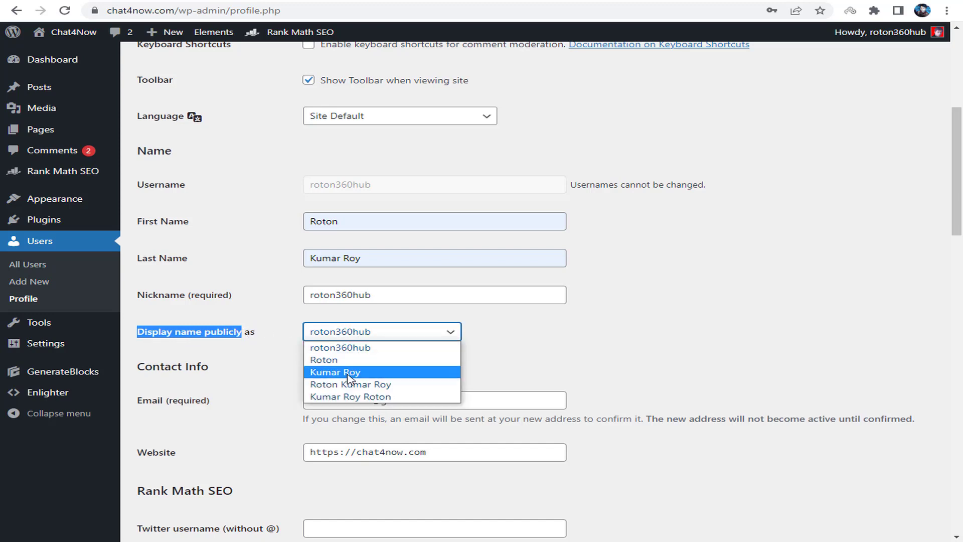
click(399, 390)
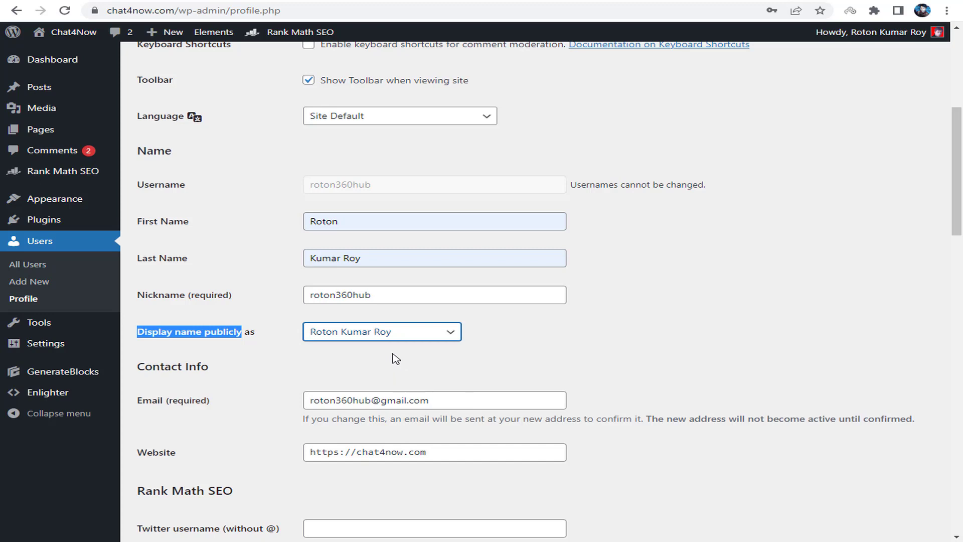
- Copy the profile's nickname and paste it into the Twitter username field
drag(152, 400, 201, 409)
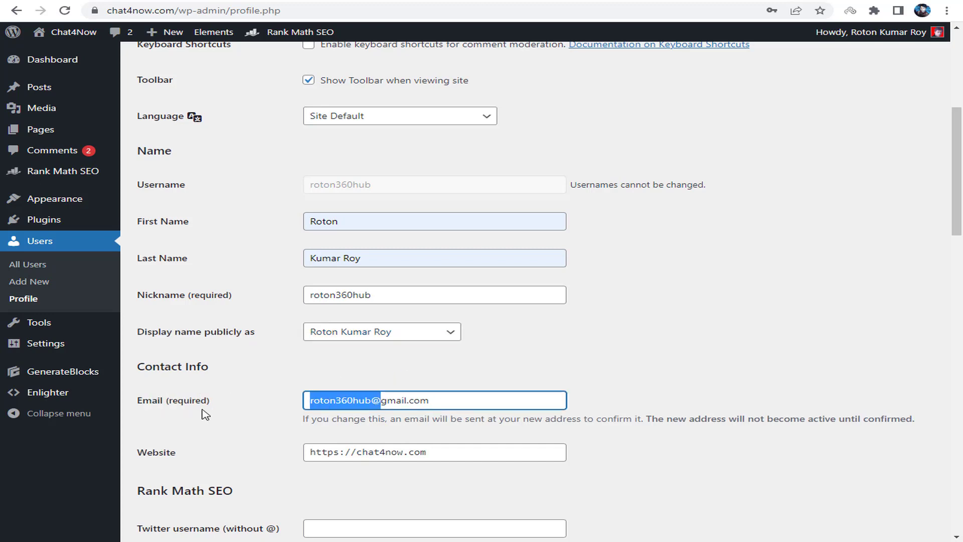
scroll(284, 409, down, 2)
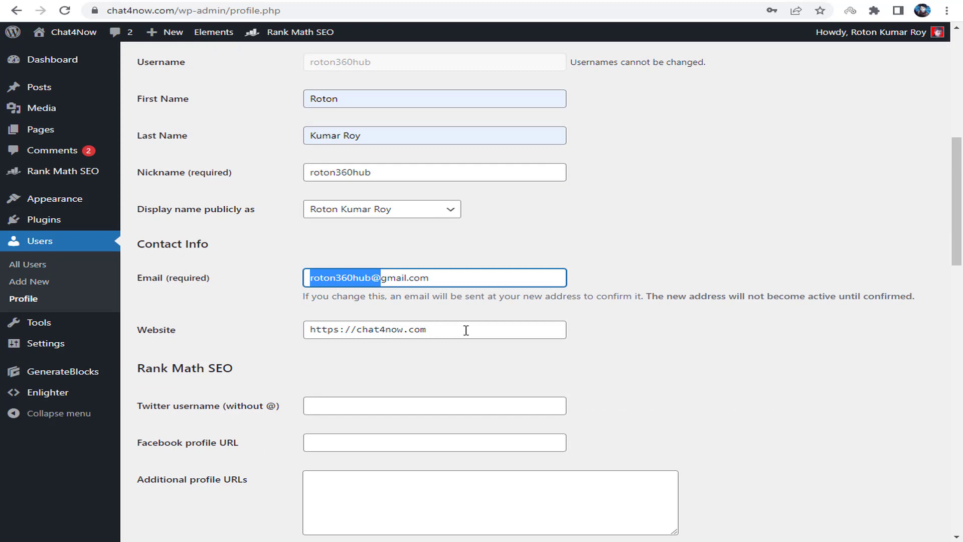
drag(403, 330, 346, 346)
scroll(251, 352, down, 1)
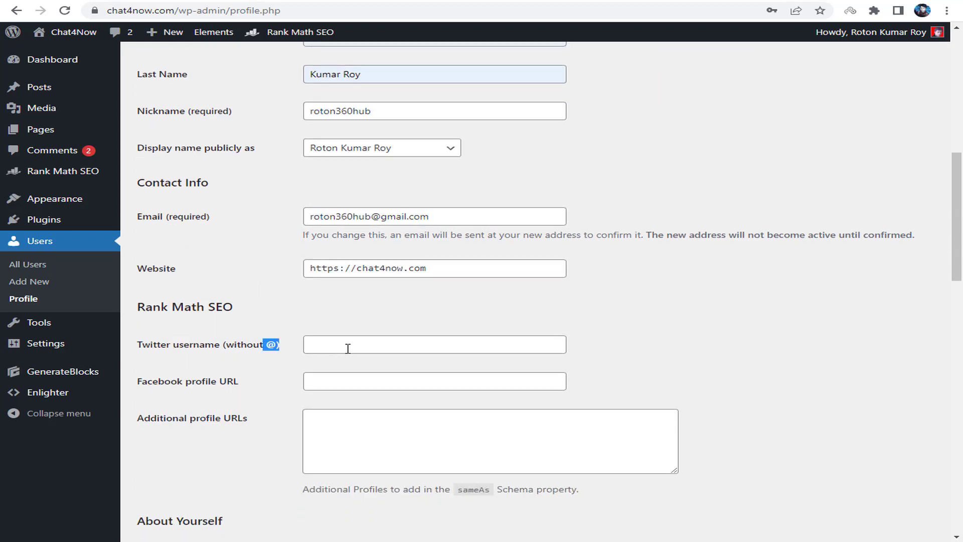
click(356, 348)
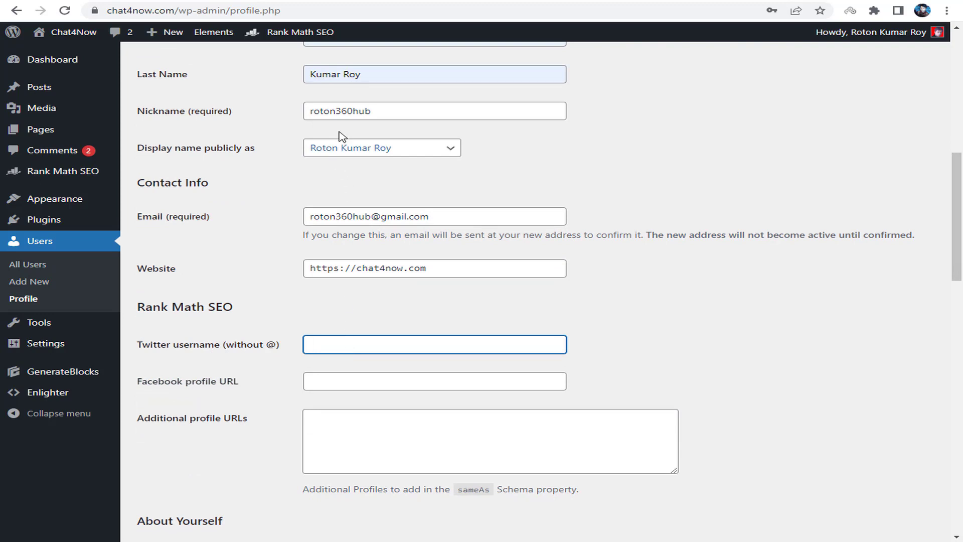
click(386, 107)
double_click(386, 107)
key(ctrl+c)
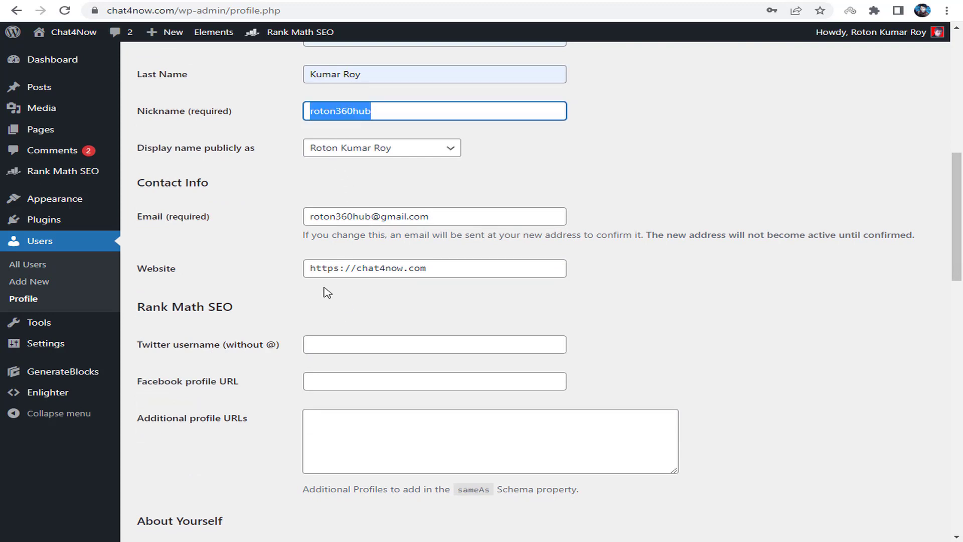
click(326, 337)
key(ctrl+v)
- Put the cursor in the Facebook profile URL field, ready for the address
scroll(366, 314, down, 1)
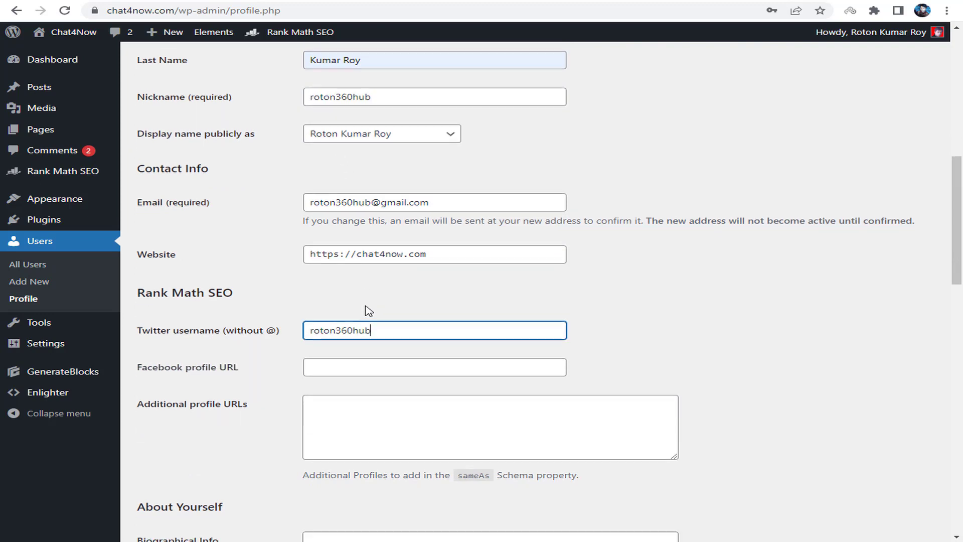
click(321, 325)
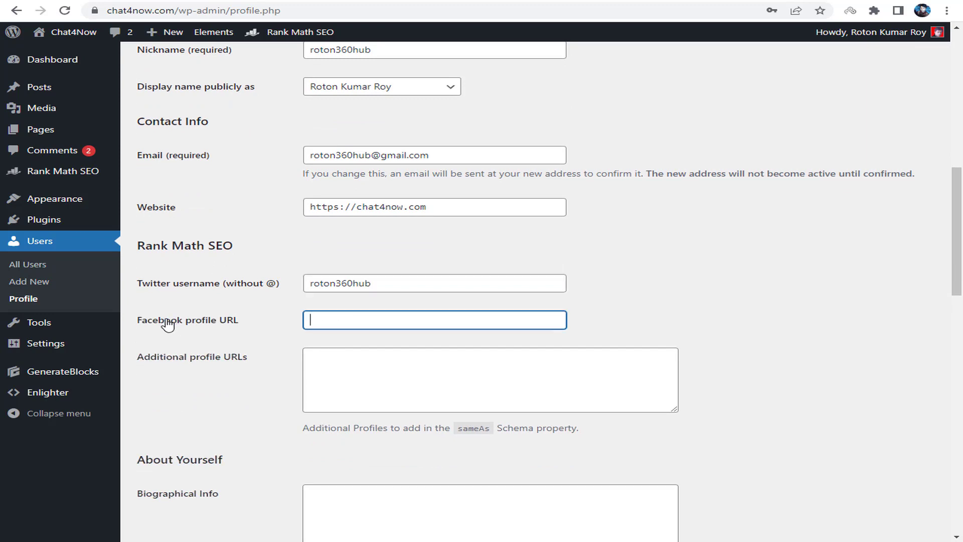
drag(165, 322, 338, 320)
click(343, 322)
- Copy the webroton Facebook page address from the YouTube channel's Facebook link into Facebook profile URL
key(ctrl+t)
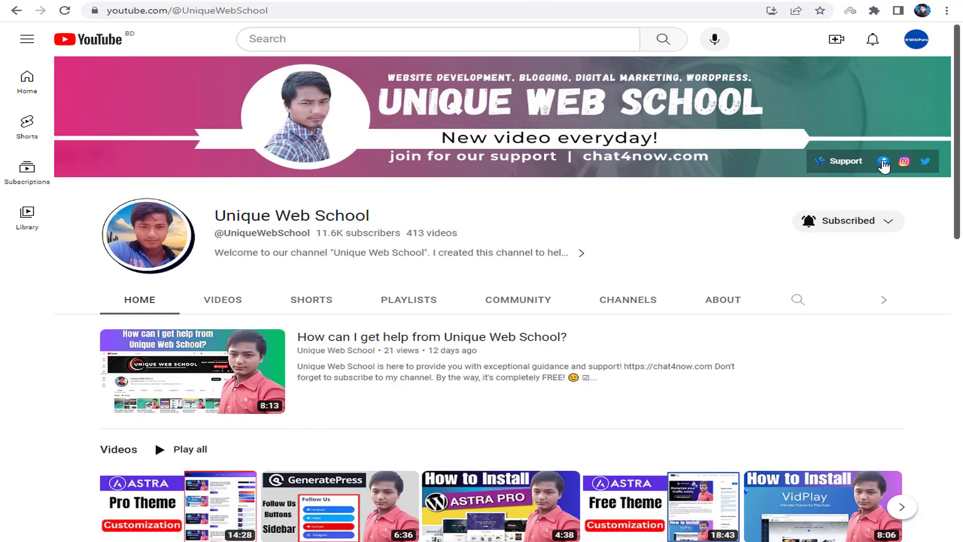
click(884, 162)
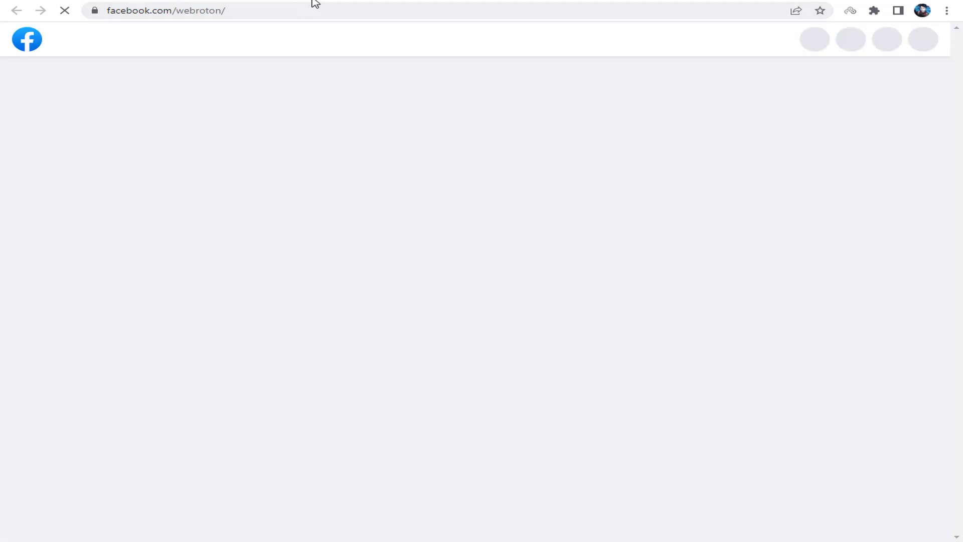
click(337, 9)
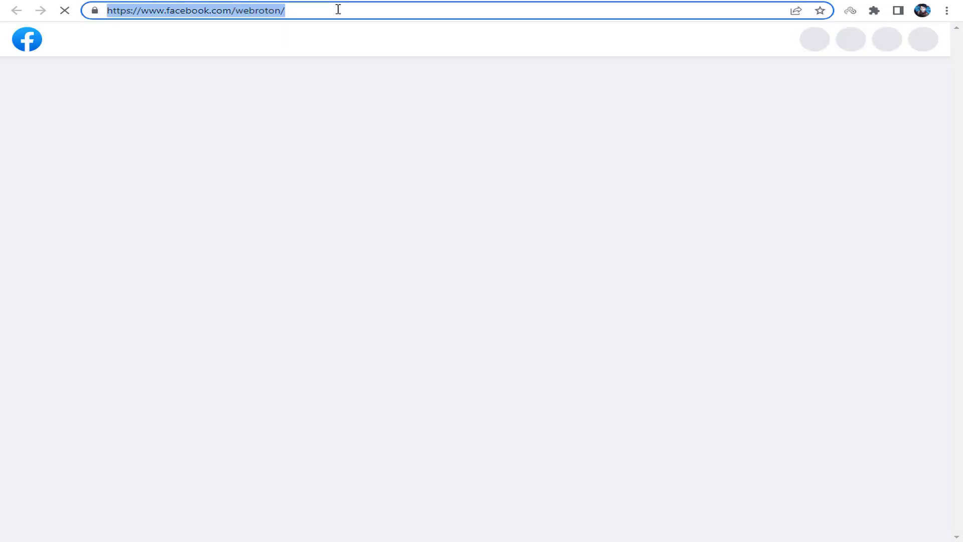
right_click(337, 8)
key(ctrl+c)
click(375, 60)
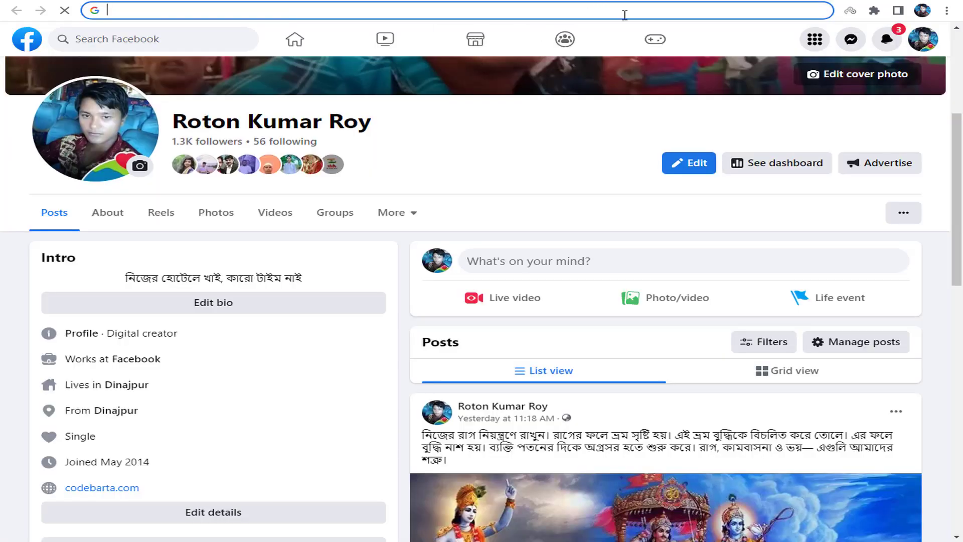
key(ctrl+w)
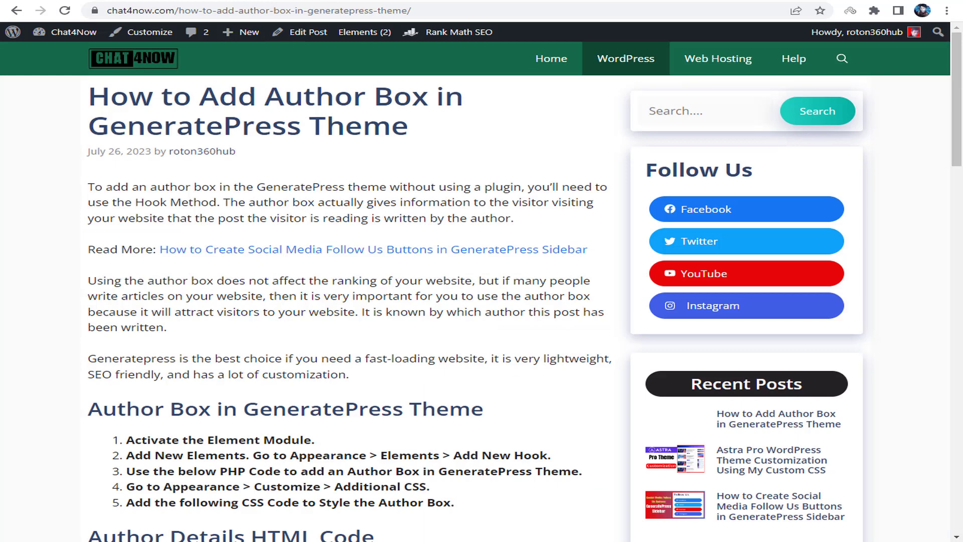
key(ctrl+Tab)
key(ctrl+v)
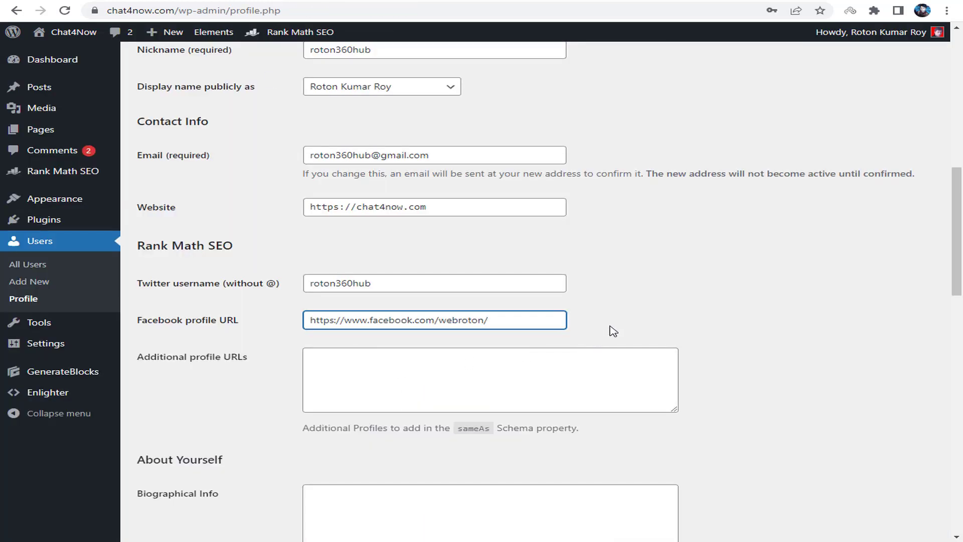
- Paste the prepared blogger-and-YouTuber bio from Notepad into the Biographical Info box
click(613, 330)
scroll(597, 335, down, 4)
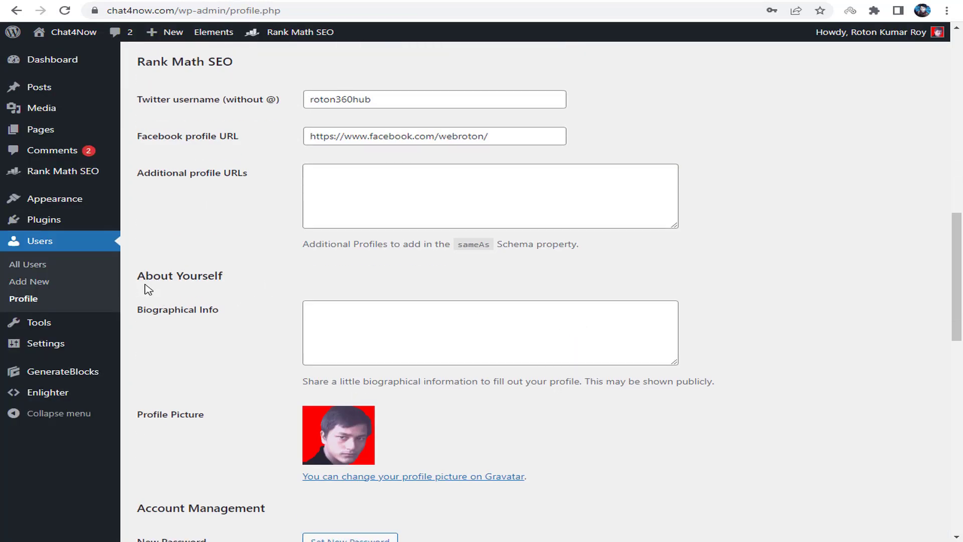
drag(190, 276, 232, 289)
click(325, 323)
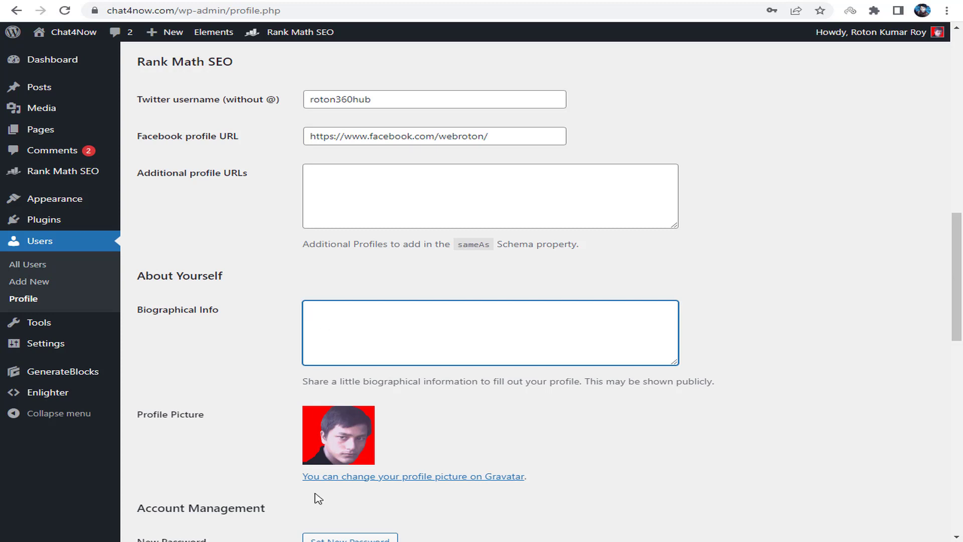
key(alt+Tab)
drag(797, 301, 514, 275)
right_click(568, 273)
click(595, 315)
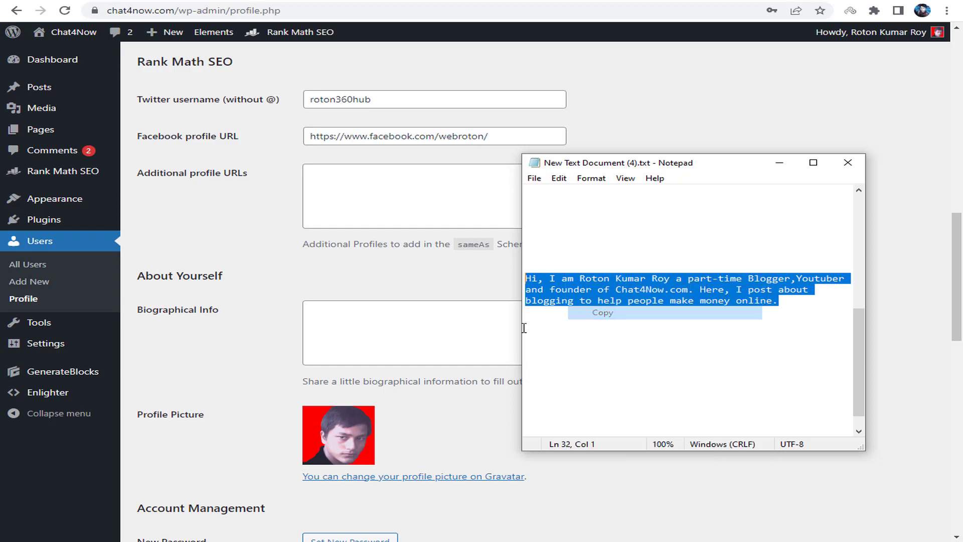
click(441, 328)
key(ctrl+v)
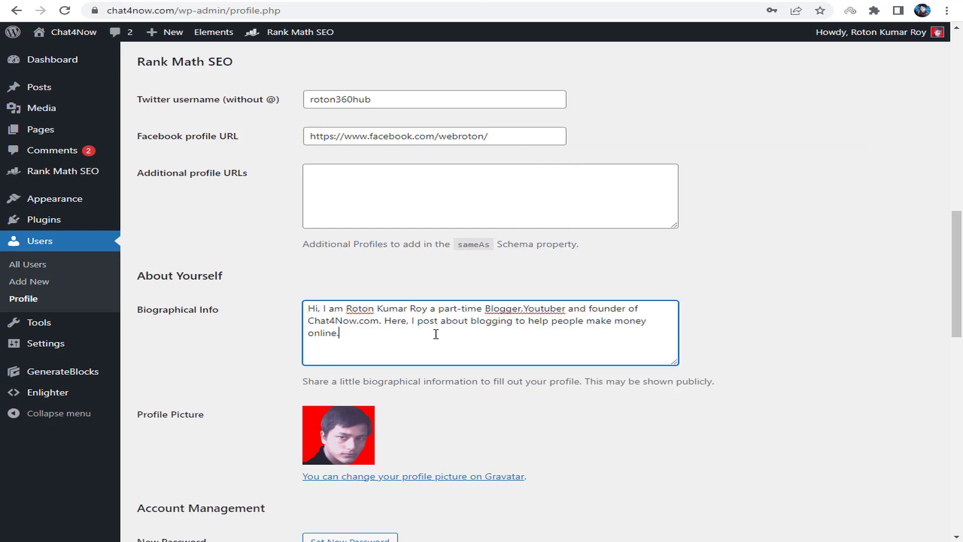
scroll(436, 334, down, 6)
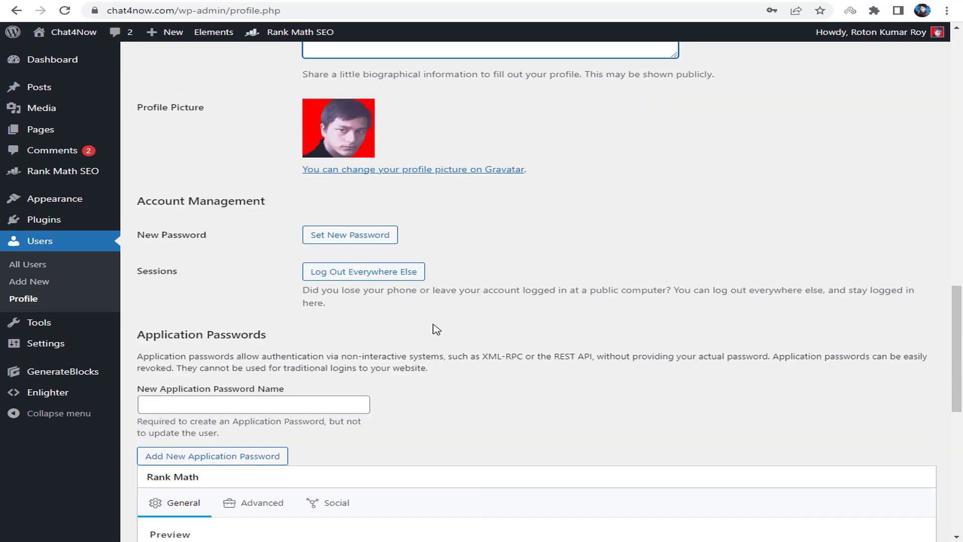
scroll(436, 329, down, 8)
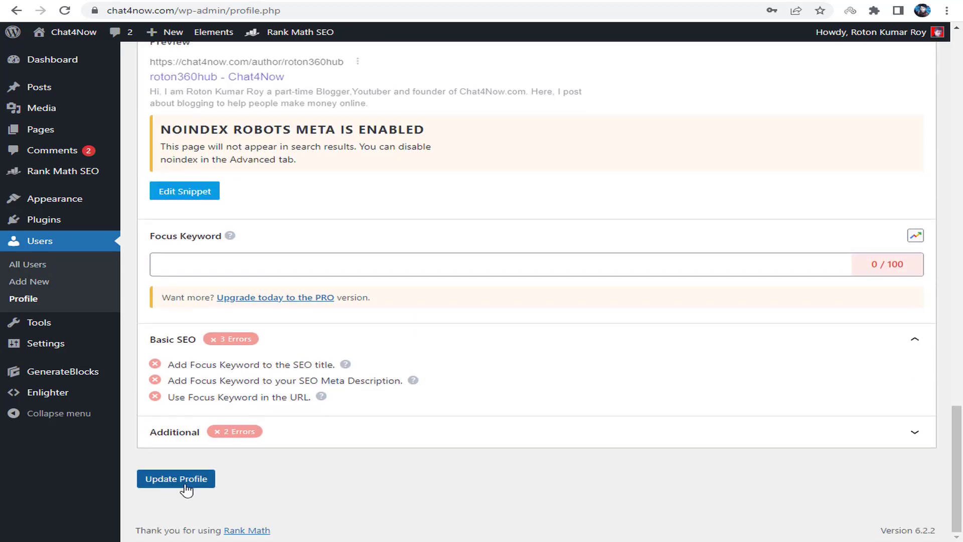
- Save the profile so 'Profile updated.' appears, then review the Profile Picture section
click(180, 480)
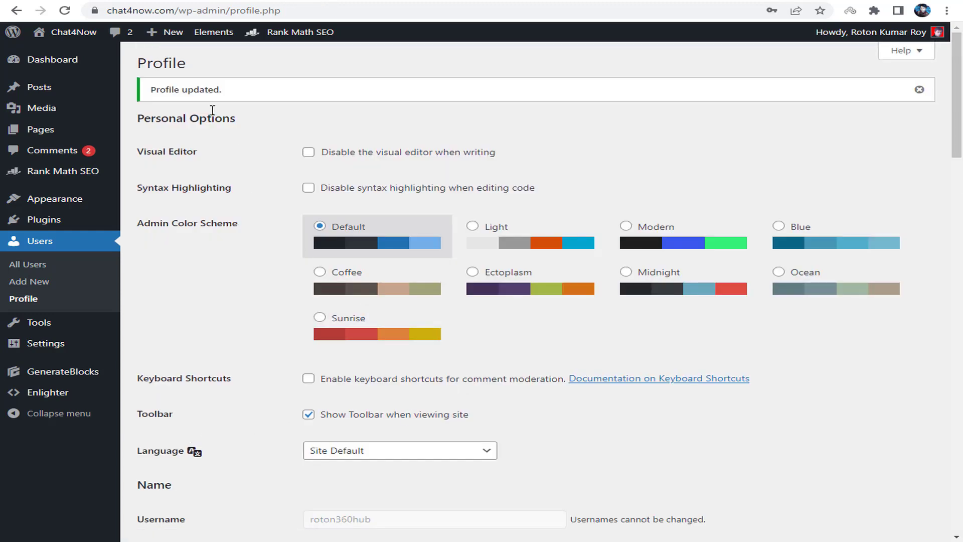
scroll(770, 122, down, 12)
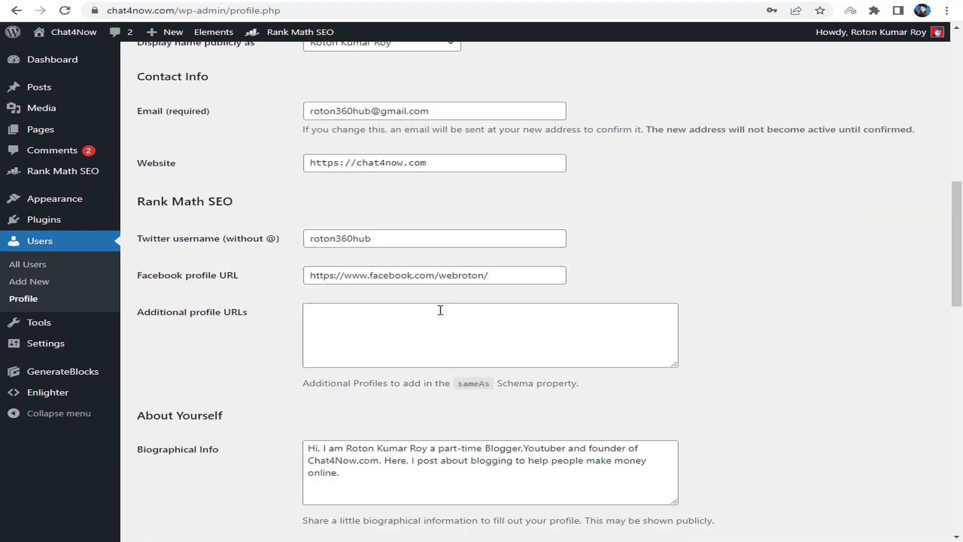
scroll(441, 310, down, 4)
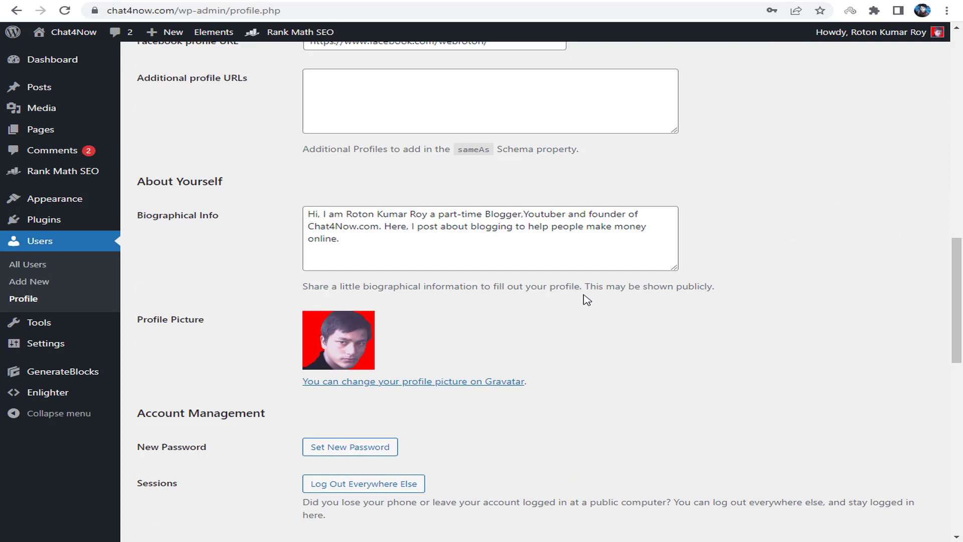
drag(132, 315, 229, 317)
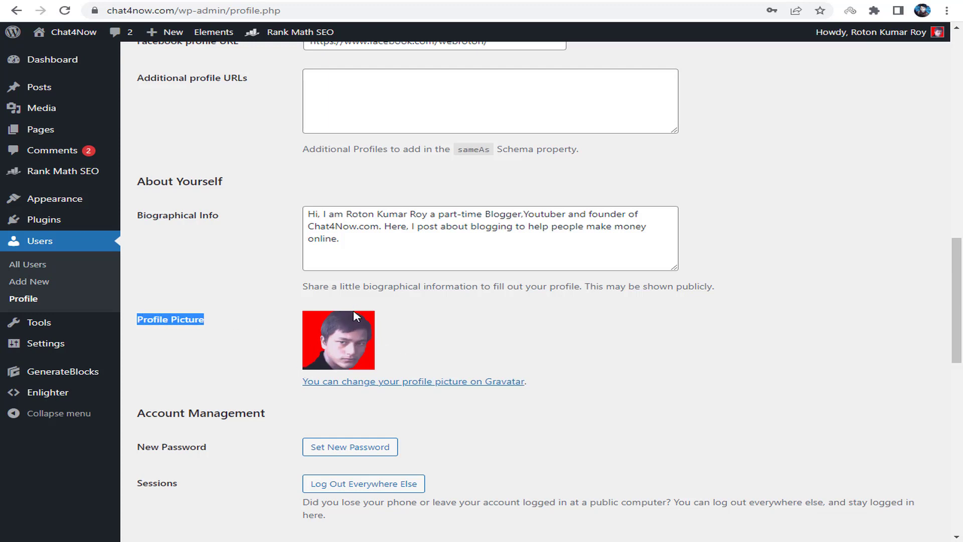
- Follow the 'change your profile picture on Gravatar' link to open Gravatar's home page
click(391, 333)
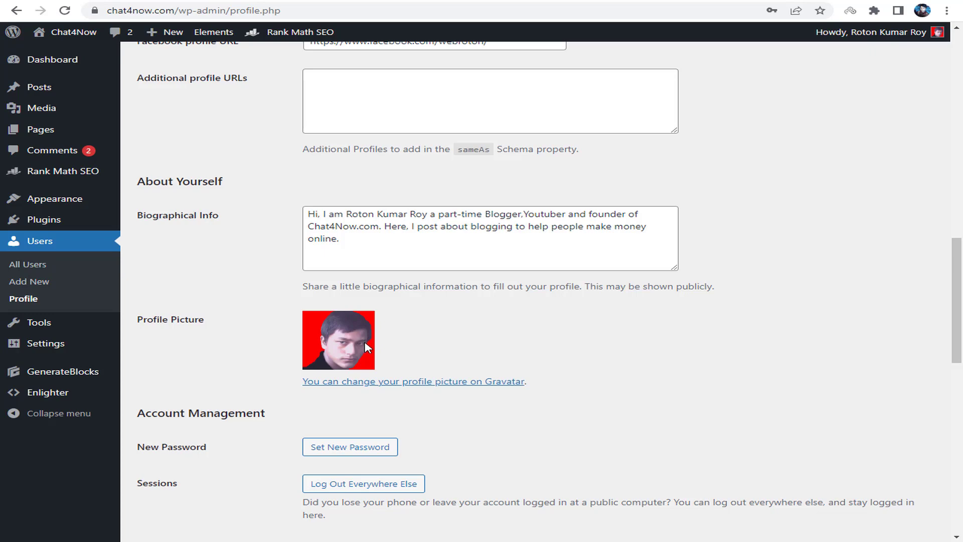
click(381, 383)
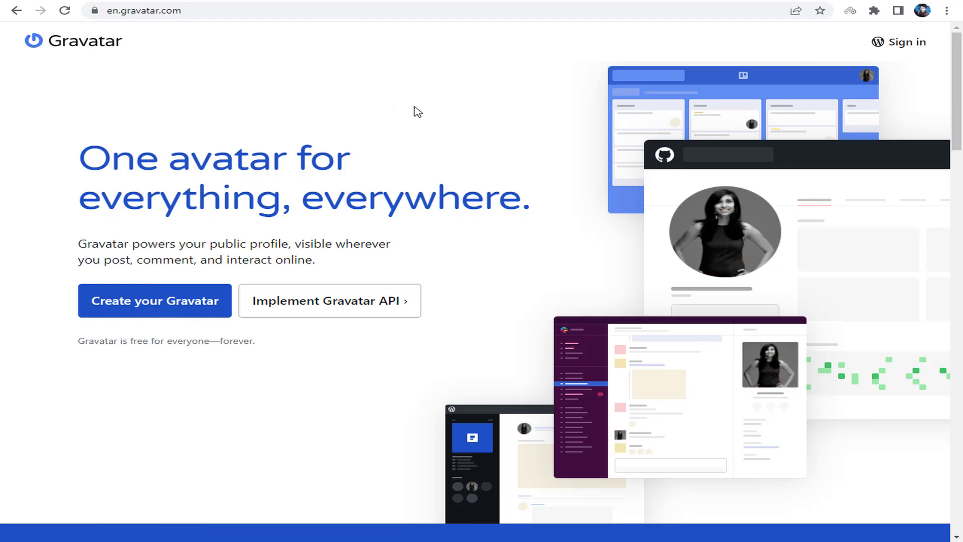
- Sign in to Gravatar with the WordPress.com account email and password
click(913, 50)
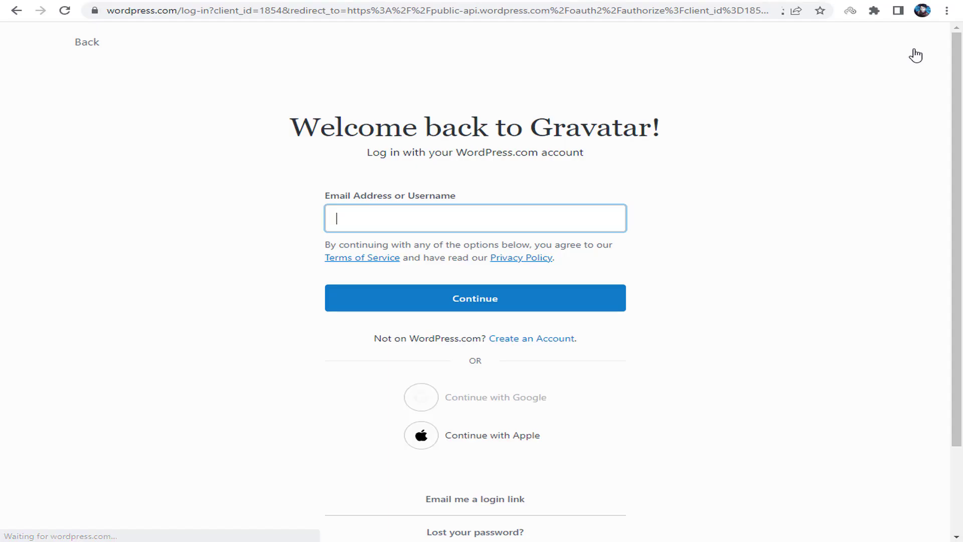
click(444, 219)
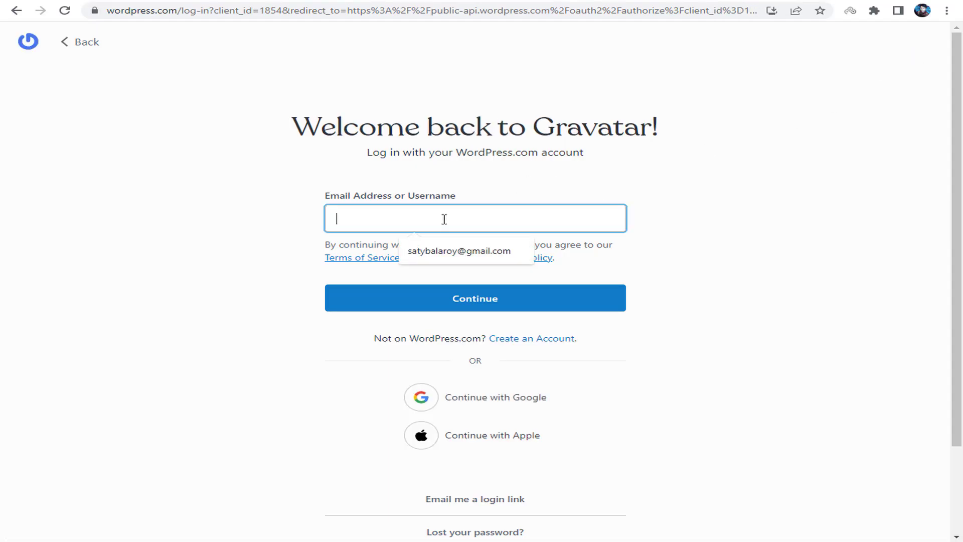
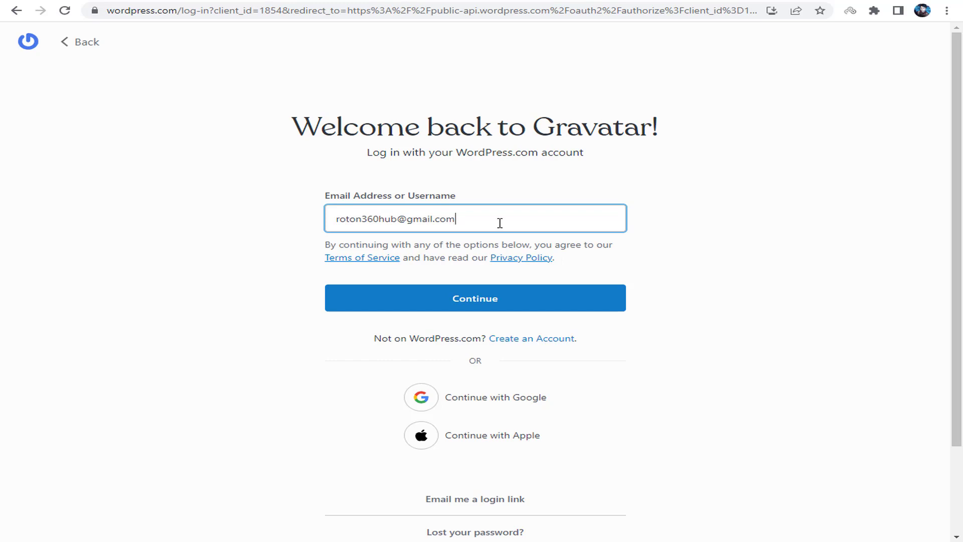
click(486, 299)
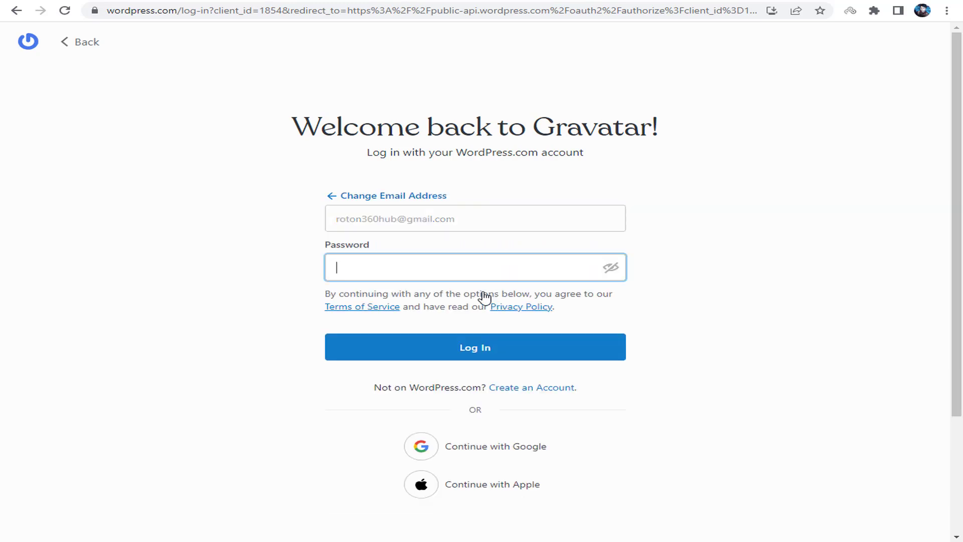
click(438, 281)
text(*)
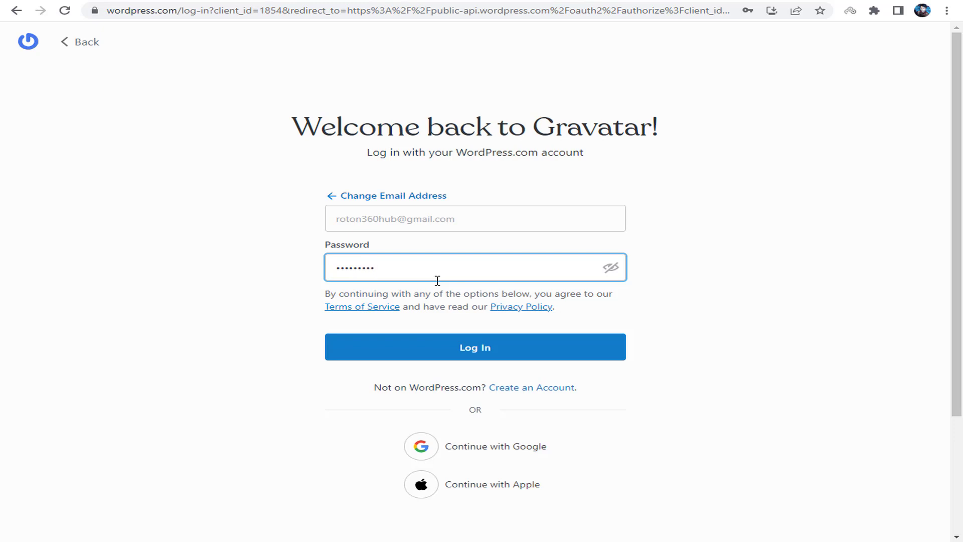
key(Return)
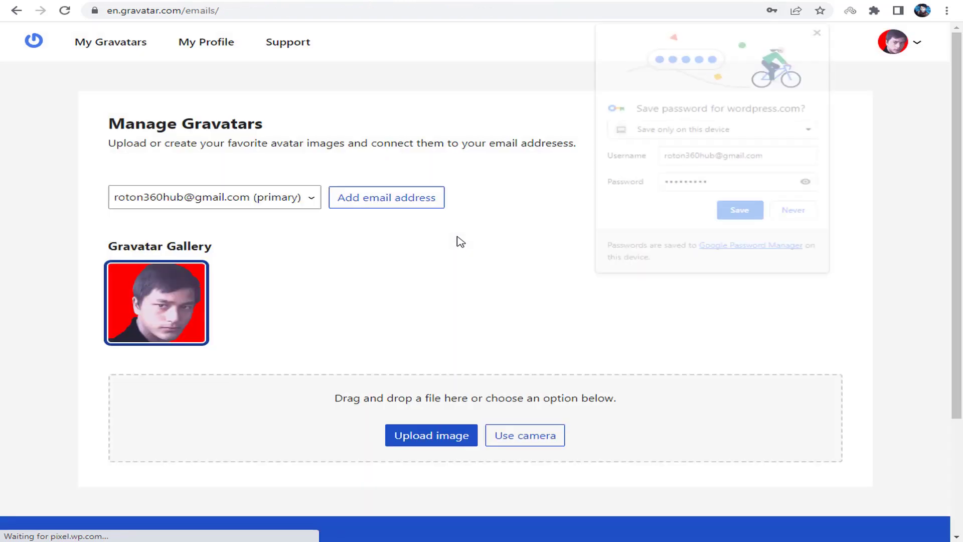
- Decline the browser's save-password prompt and keep the primary email selected on Manage Gravatars
click(813, 212)
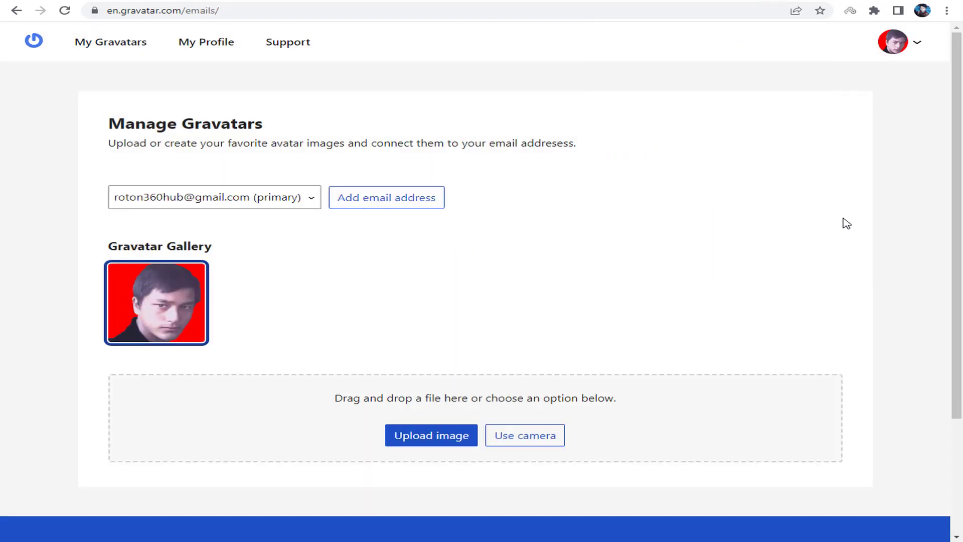
double_click(151, 239)
click(211, 243)
click(201, 207)
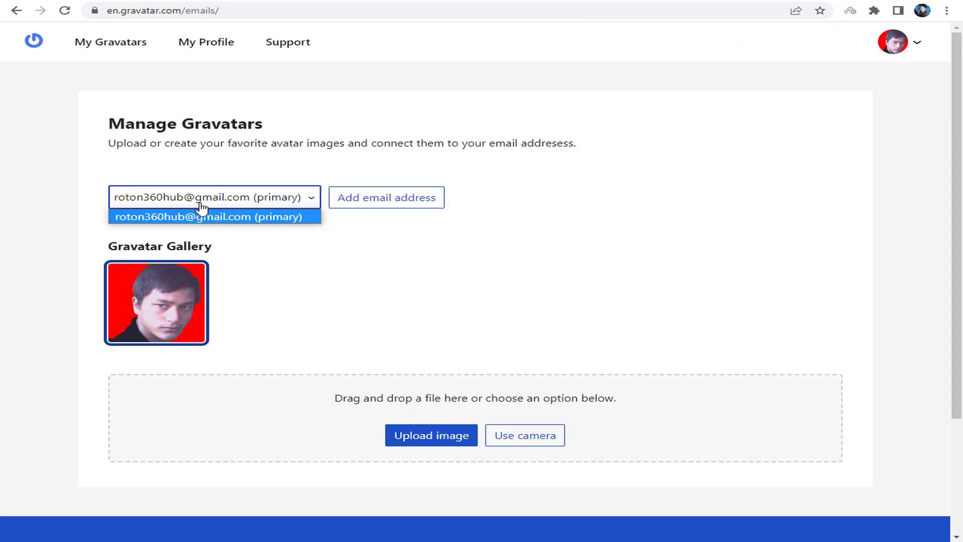
click(232, 217)
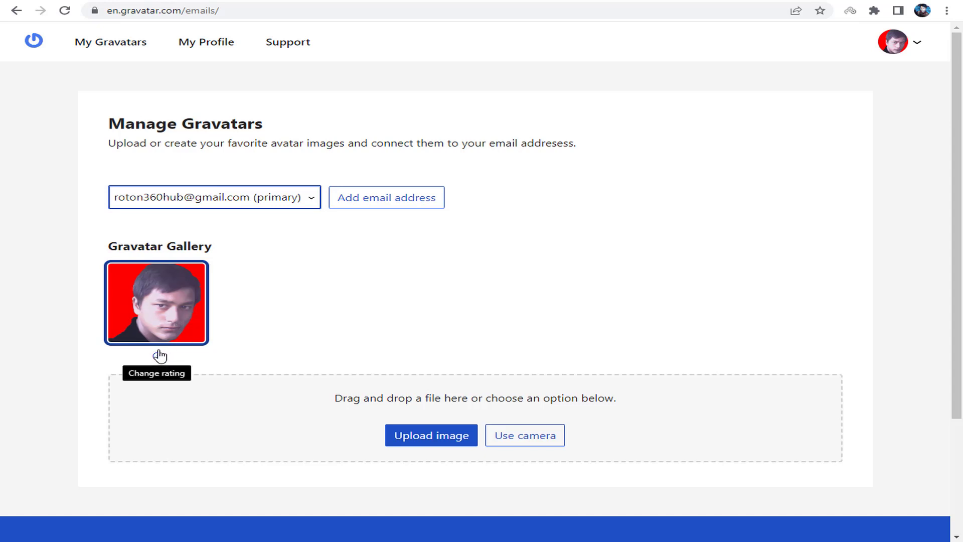
- Upload watermark.png from Downloads as a new Gravatar image
drag(346, 396, 430, 443)
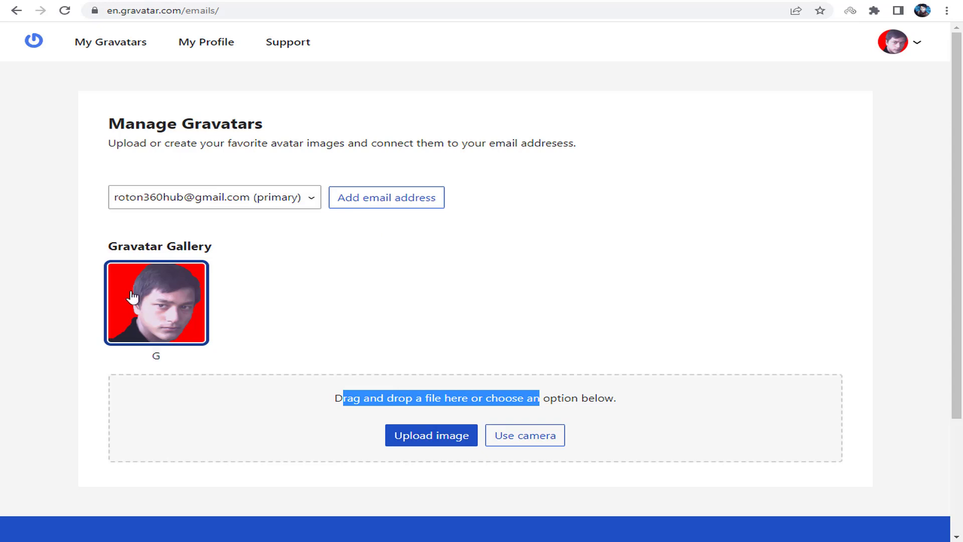
click(446, 447)
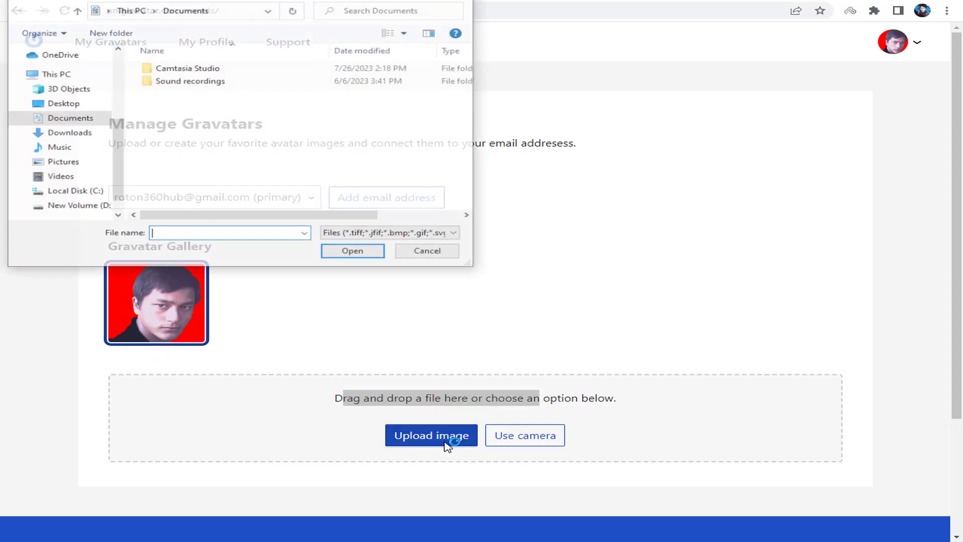
click(68, 133)
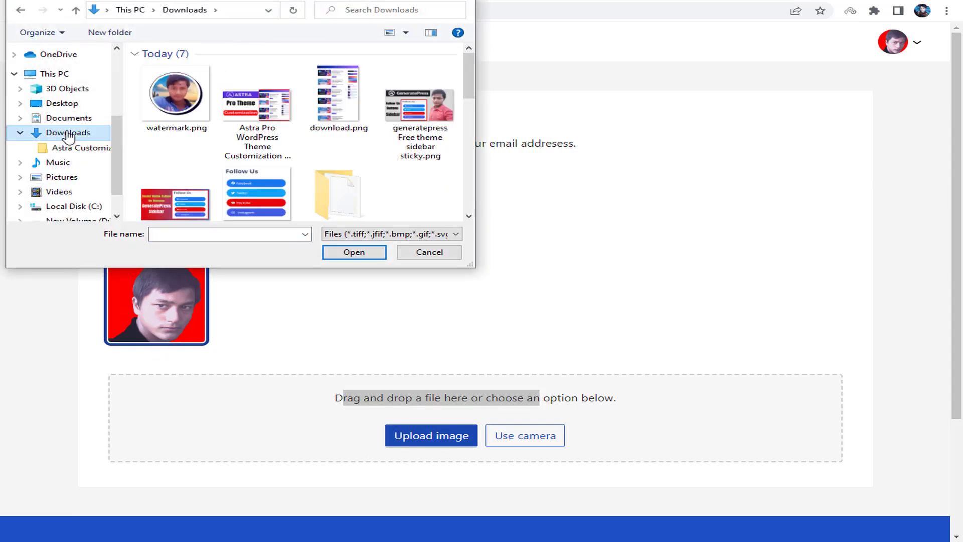
click(169, 89)
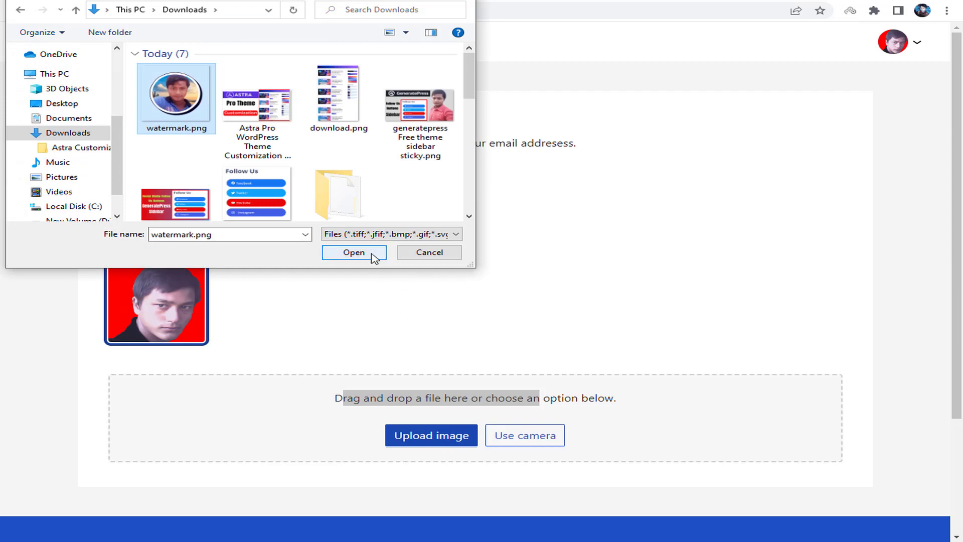
click(374, 256)
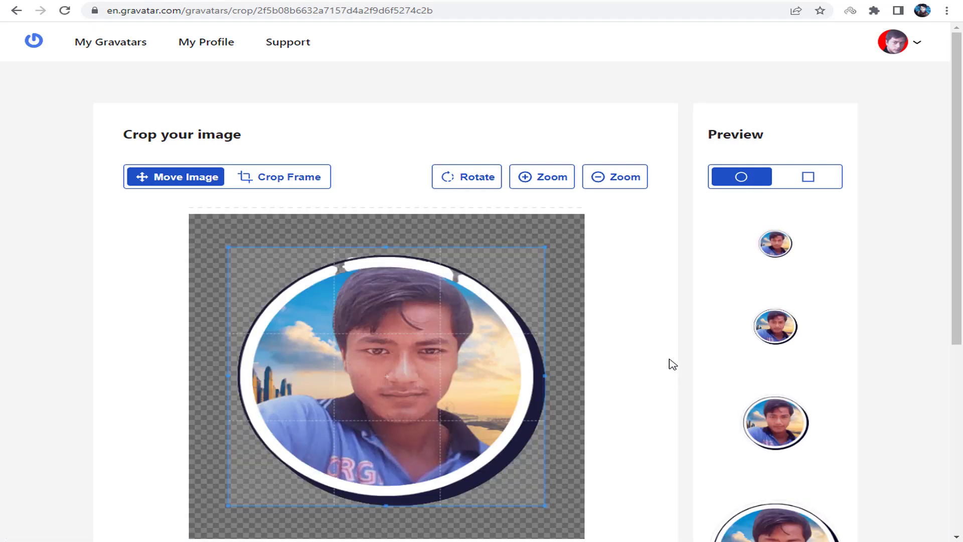
- Enlarge the crop frame slightly and crop watermark.png, reaching the rating page with G selected
scroll(552, 285, down, 2)
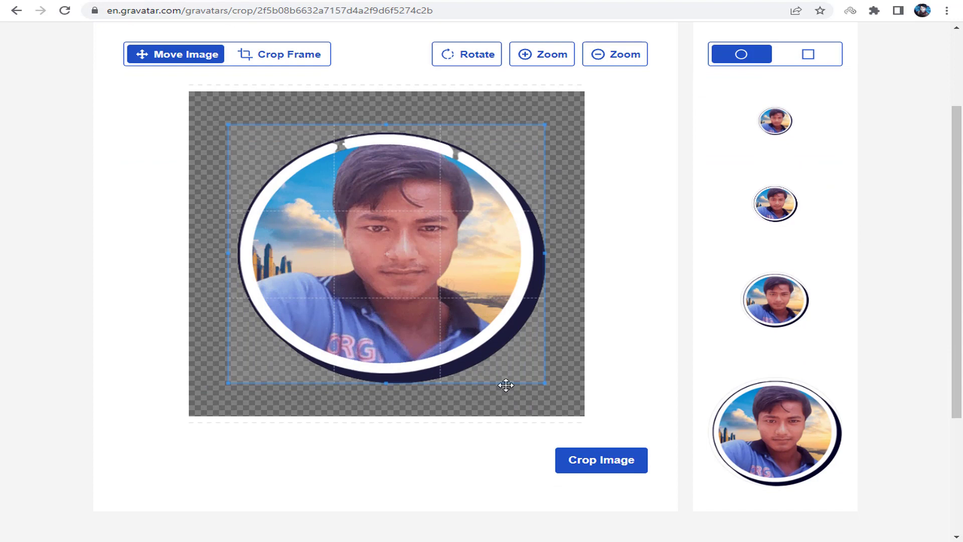
drag(542, 383, 552, 390)
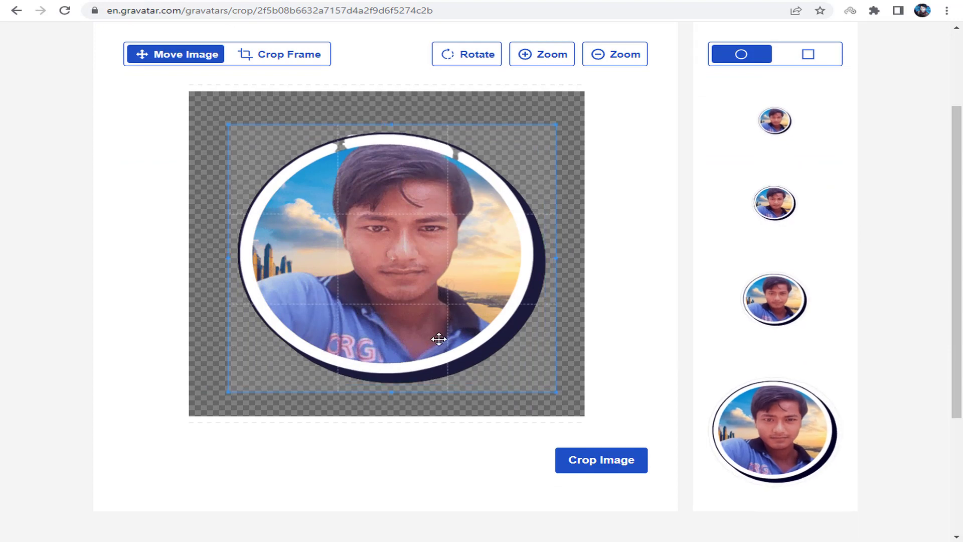
click(608, 474)
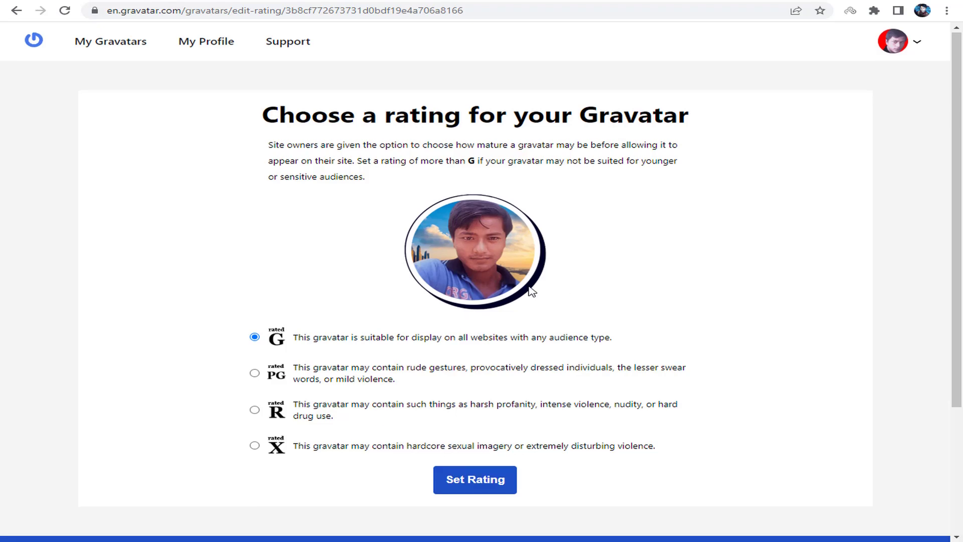
scroll(557, 301, down, 3)
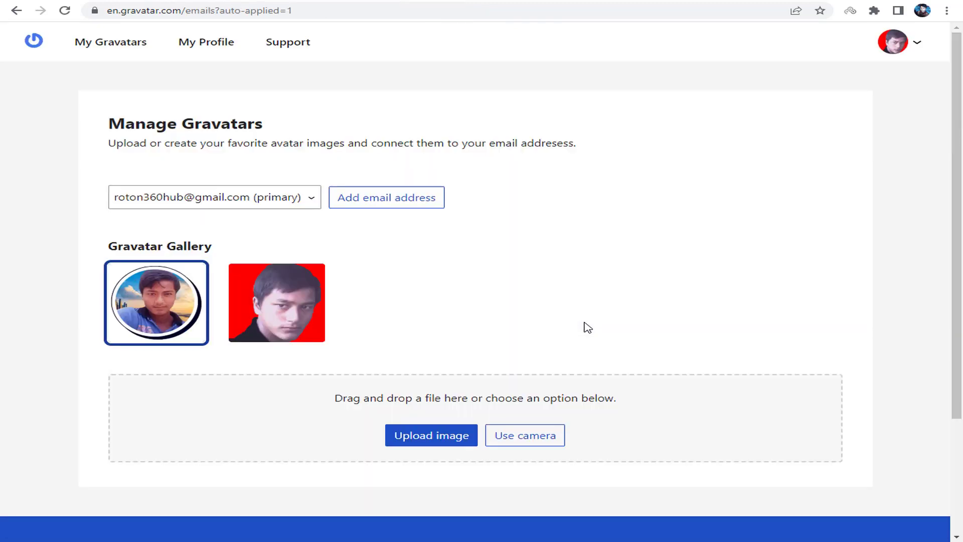
- Open the site dashboard in a new tab from the post page
drag(184, 247, 199, 246)
key(ctrl+Tab)
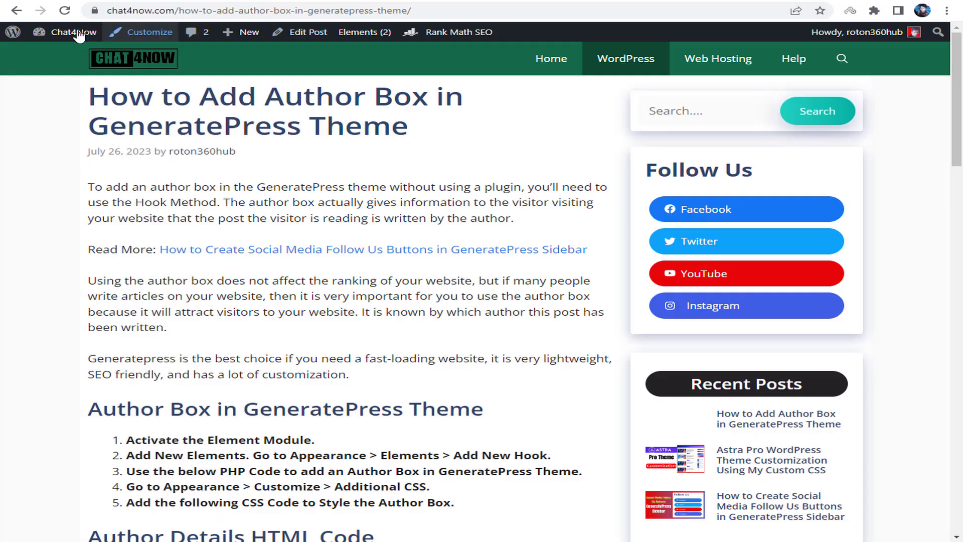
right_click(77, 32)
click(104, 39)
key(ctrl+Tab)
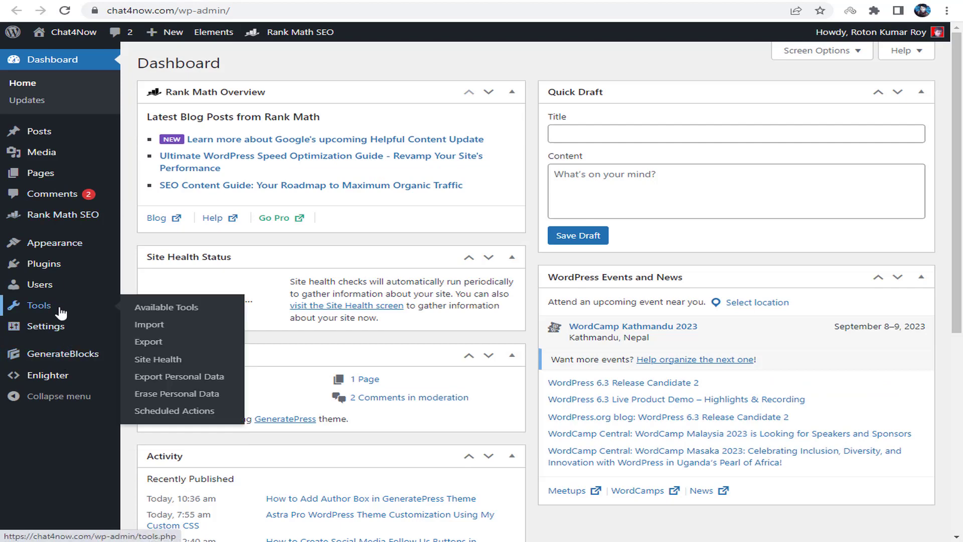
- Go to the WordPress user profile page and reload it to check the profile picture
mouse_move(59, 280)
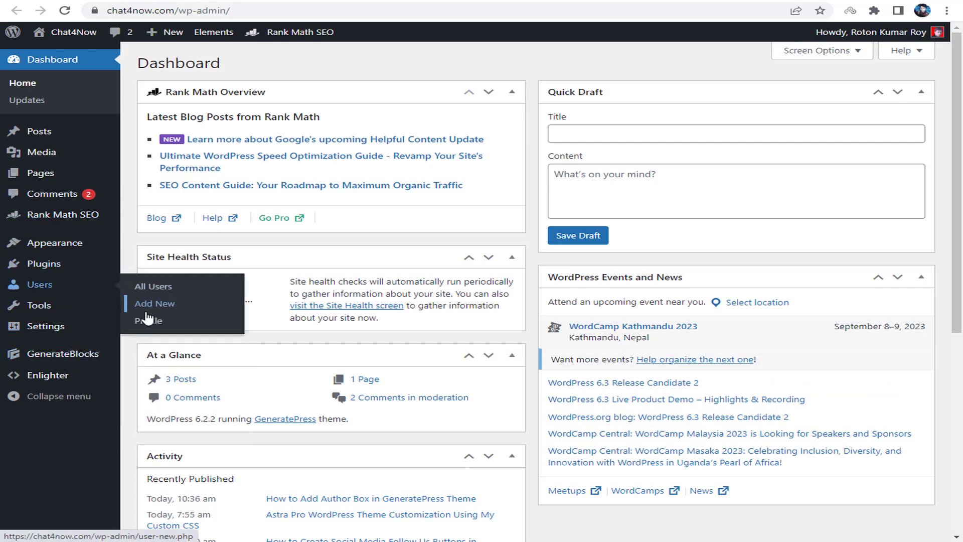
click(153, 324)
scroll(393, 282, down, 15)
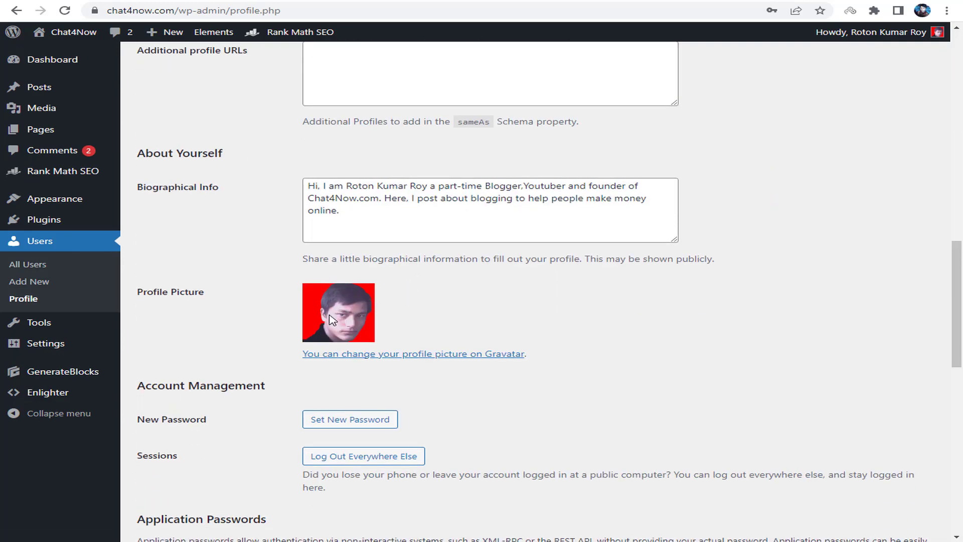
right_click(487, 282)
click(527, 319)
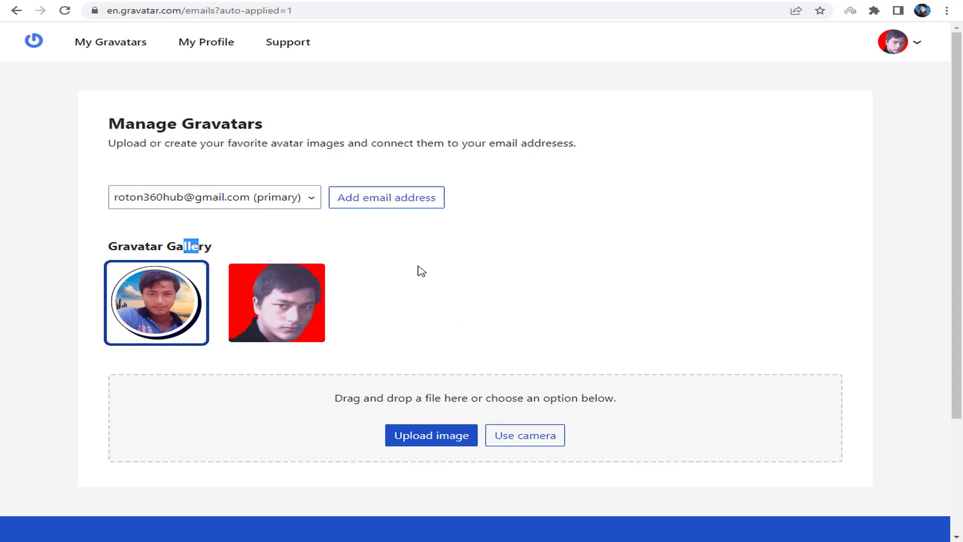
- Delete the red-background photo from the Gravatar gallery and confirm
mouse_move(304, 285)
click(267, 356)
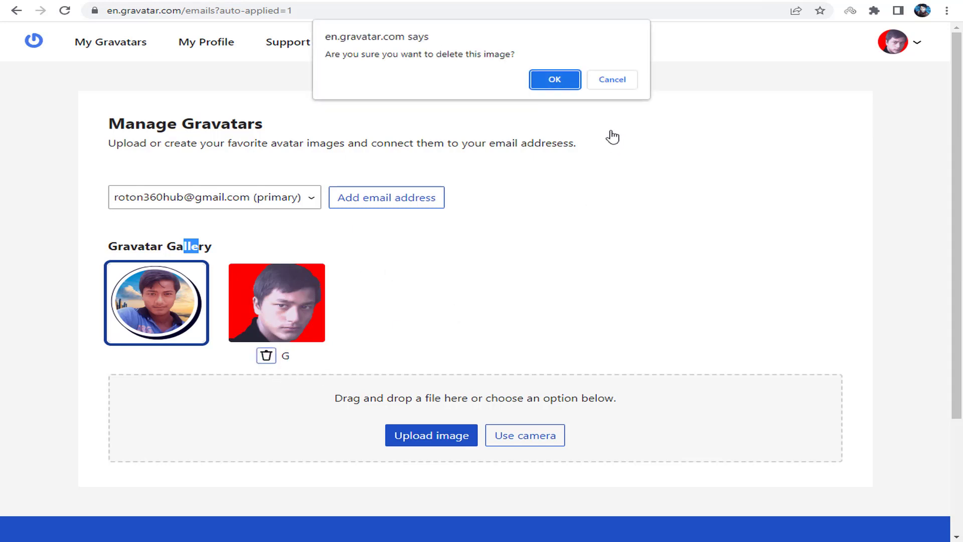
click(562, 81)
- Reload the Gravatar gallery and the WordPress profile page, then return to Gravatar
right_click(600, 171)
click(640, 209)
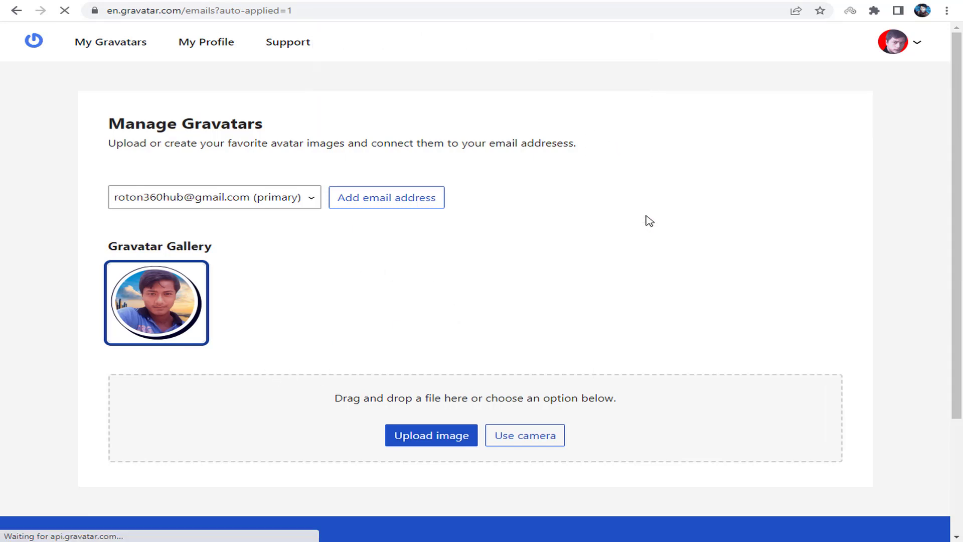
click(294, 0)
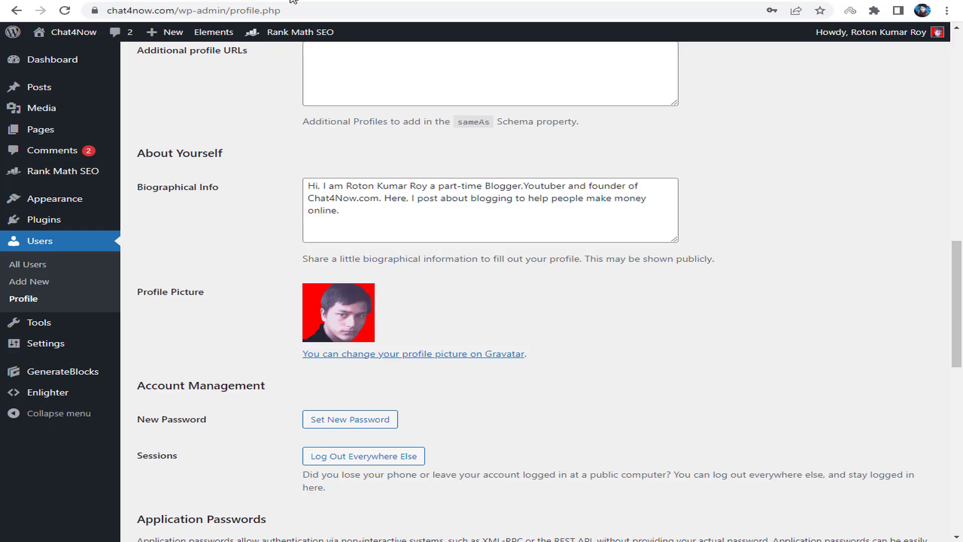
right_click(772, 175)
click(780, 208)
key(ctrl+Tab)
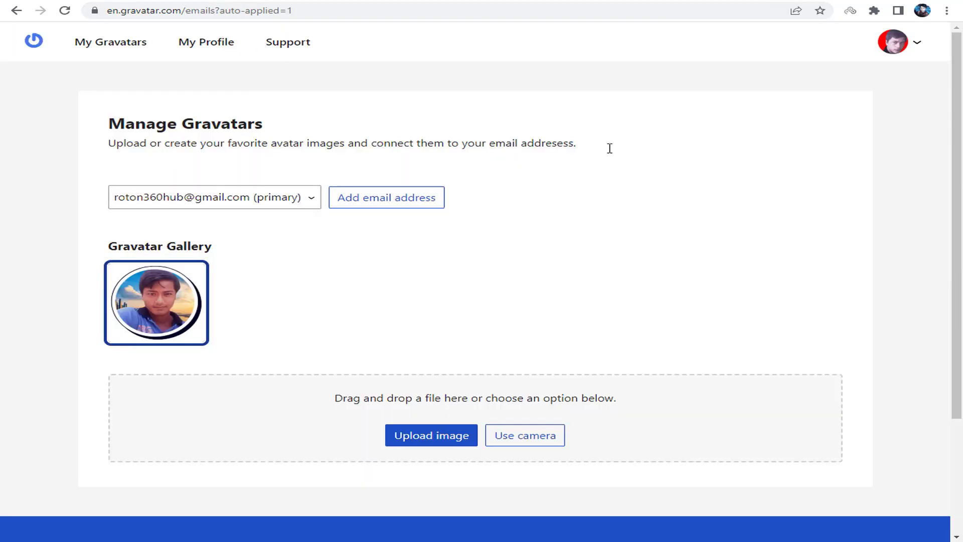
- Open the Gravatar profile editor and fill in the first name
click(209, 44)
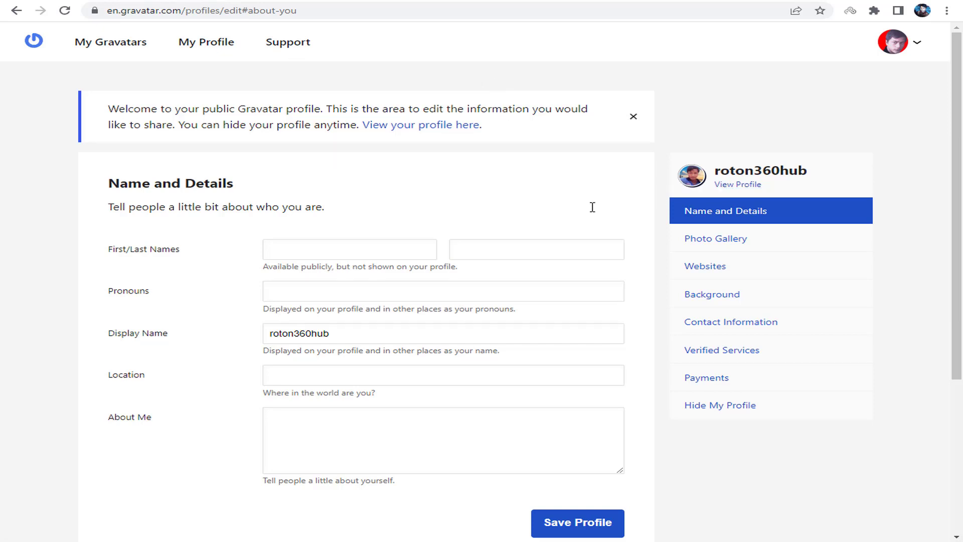
click(313, 286)
click(318, 250)
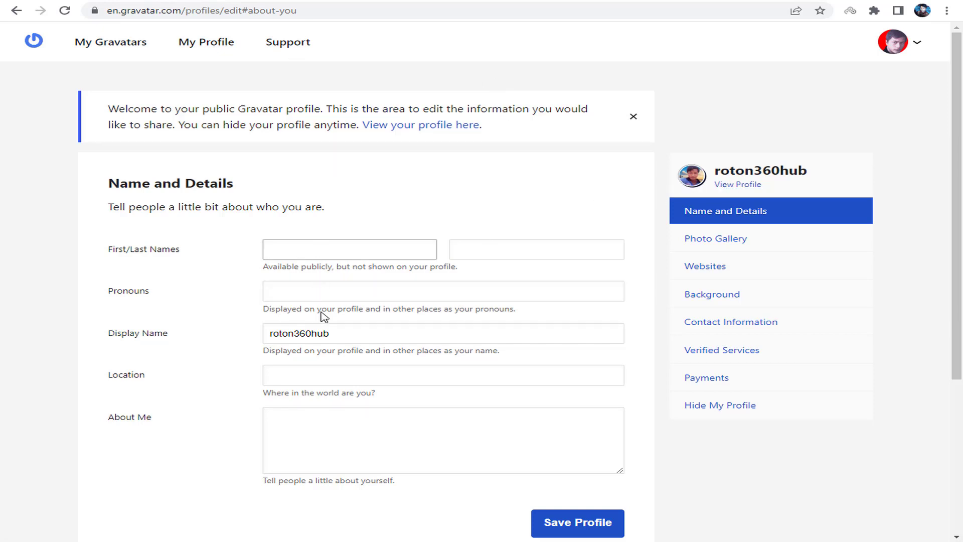
scroll(385, 401, down, 2)
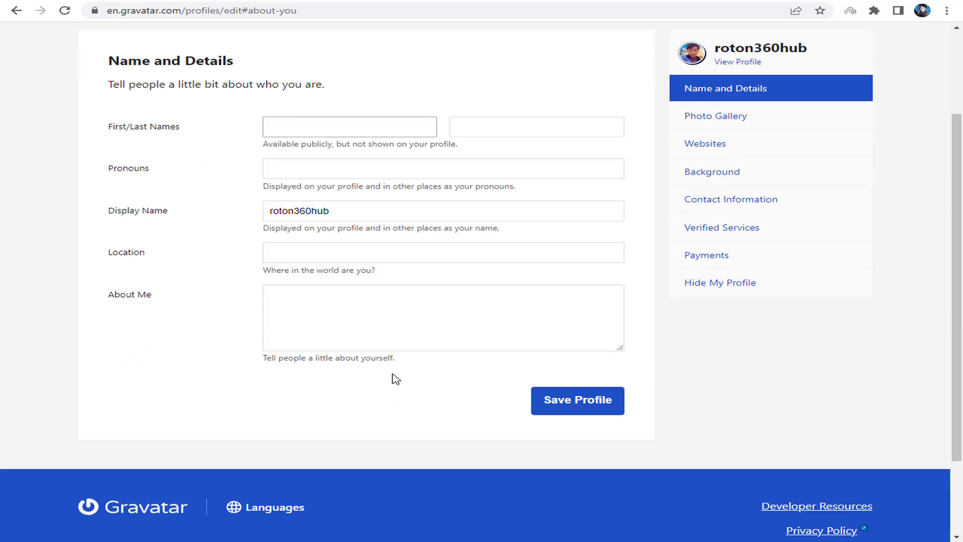
scroll(382, 286, up, 2)
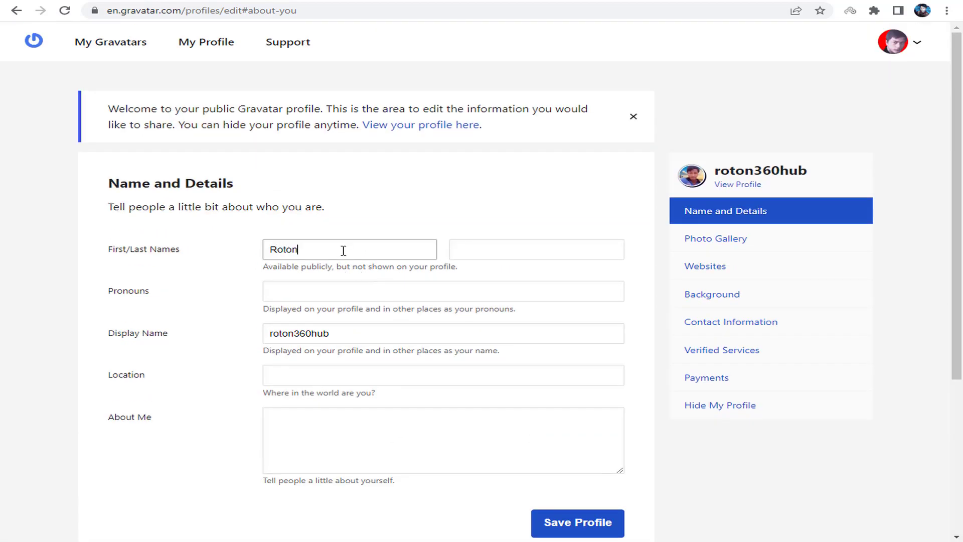
click(347, 294)
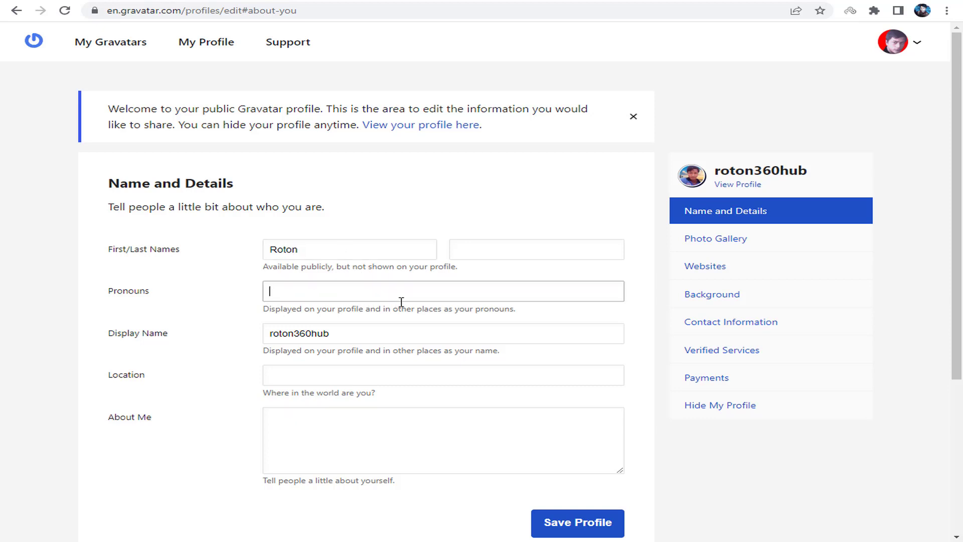
click(319, 378)
- Paste the blogging bio into About Me and save the profile
click(319, 427)
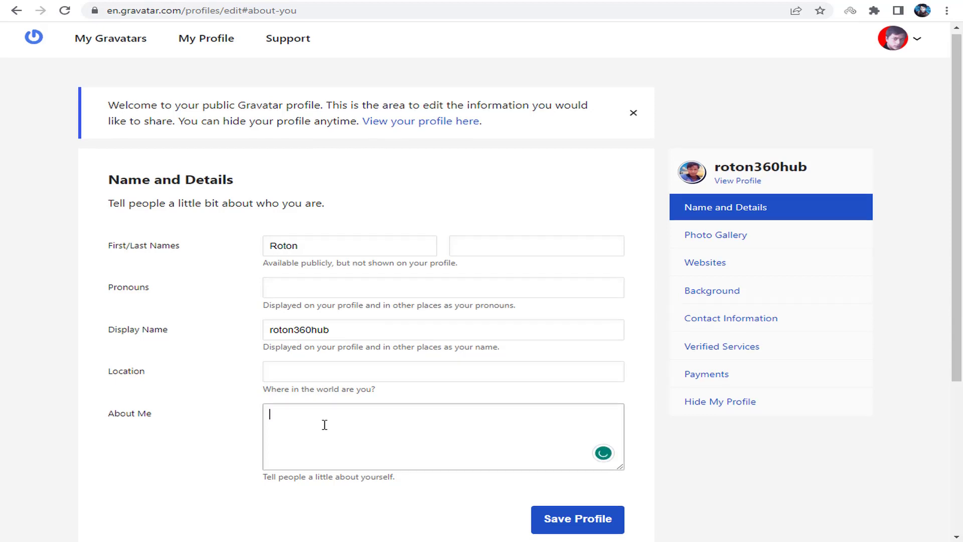
scroll(324, 424, down, 1)
text(Hi, I am Roton Kumar Roy a part-time Blogger,Youtuber and founder of Chat4Now.com. Here, I post about blogging to help people make money online.)
click(566, 455)
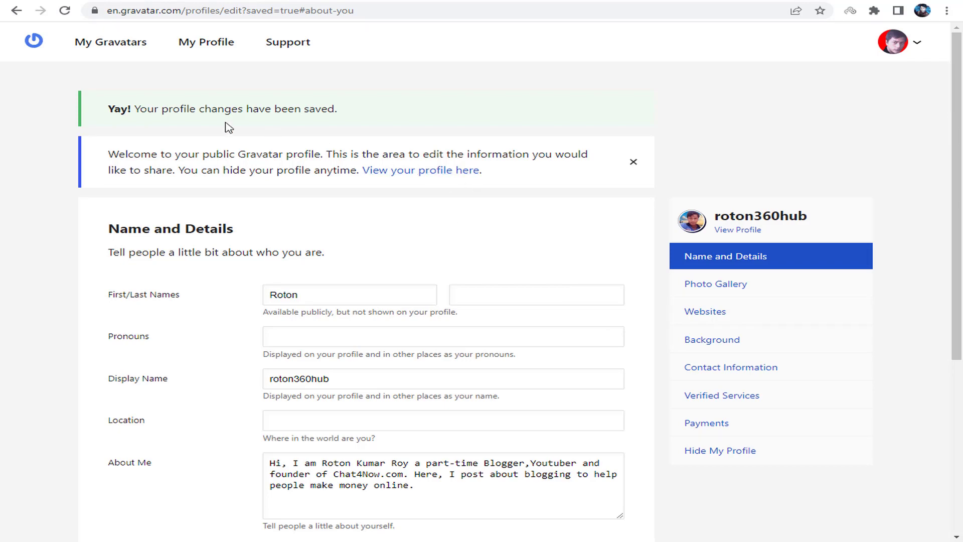
click(719, 320)
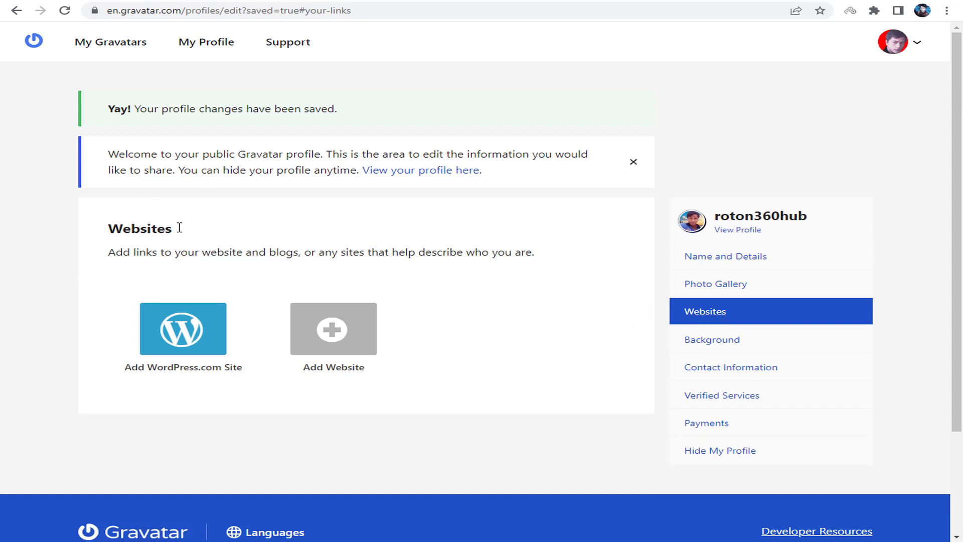
drag(202, 251, 333, 252)
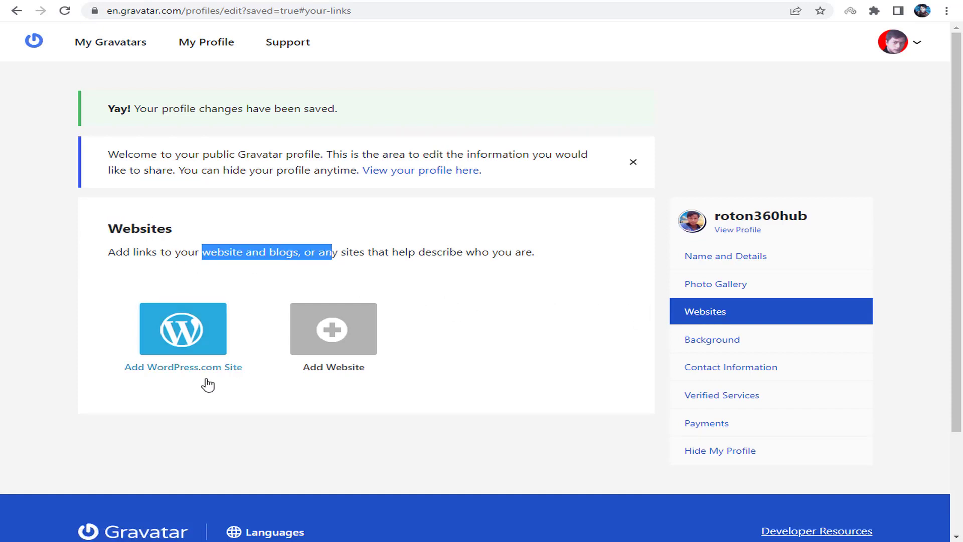
click(337, 348)
scroll(336, 347, down, 2)
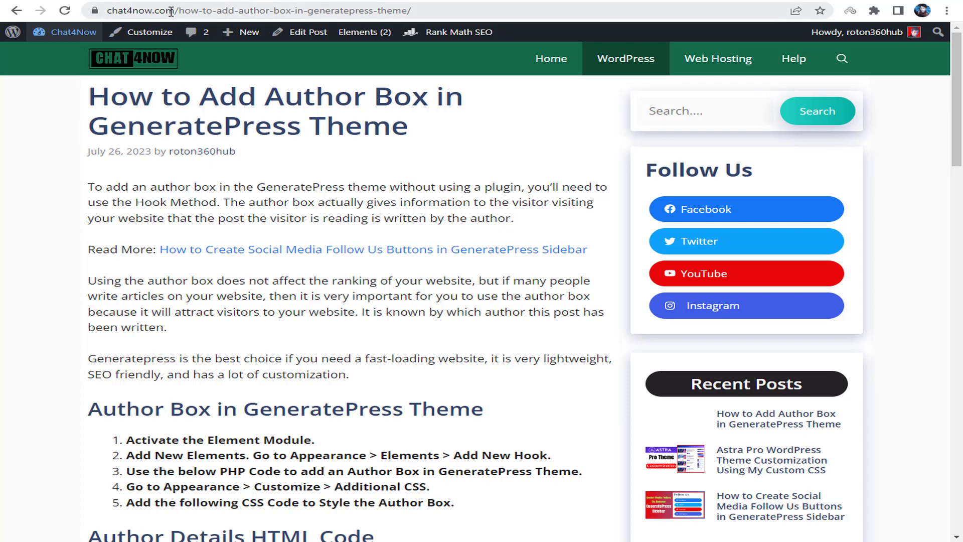
drag(176, 11, 107, 11)
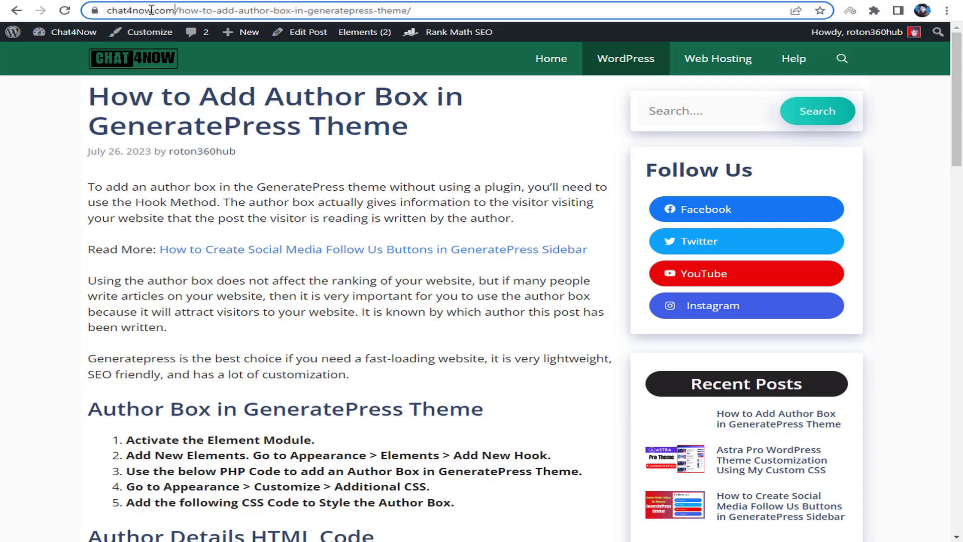
right_click(154, 10)
click(185, 75)
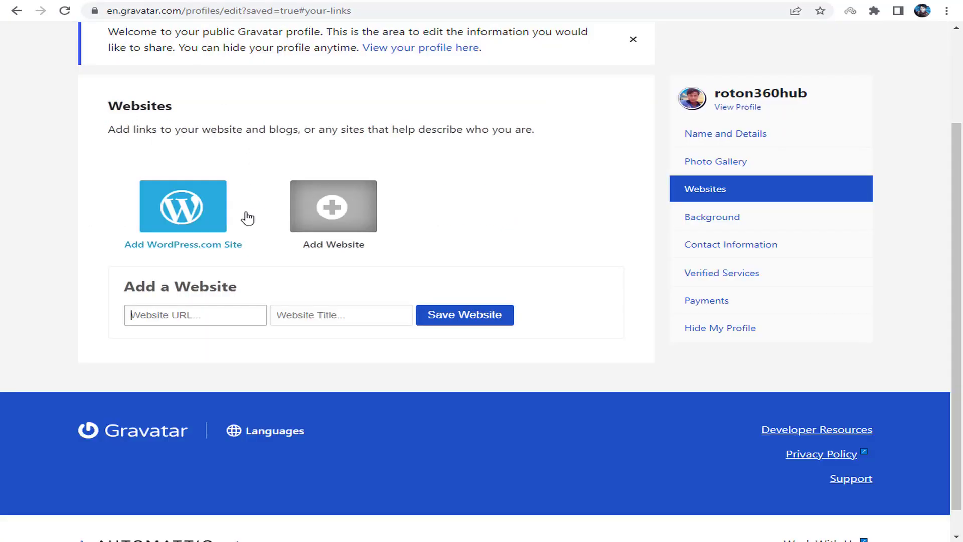
click(255, 308)
key(ctrl+v)
- Title the website chat4now and save it to the profile
click(323, 322)
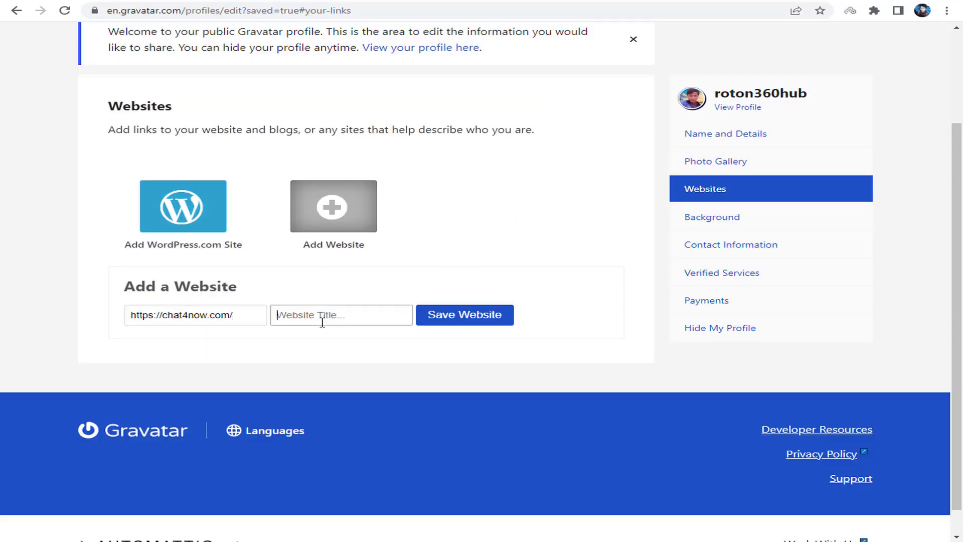
double_click(194, 315)
right_click(194, 316)
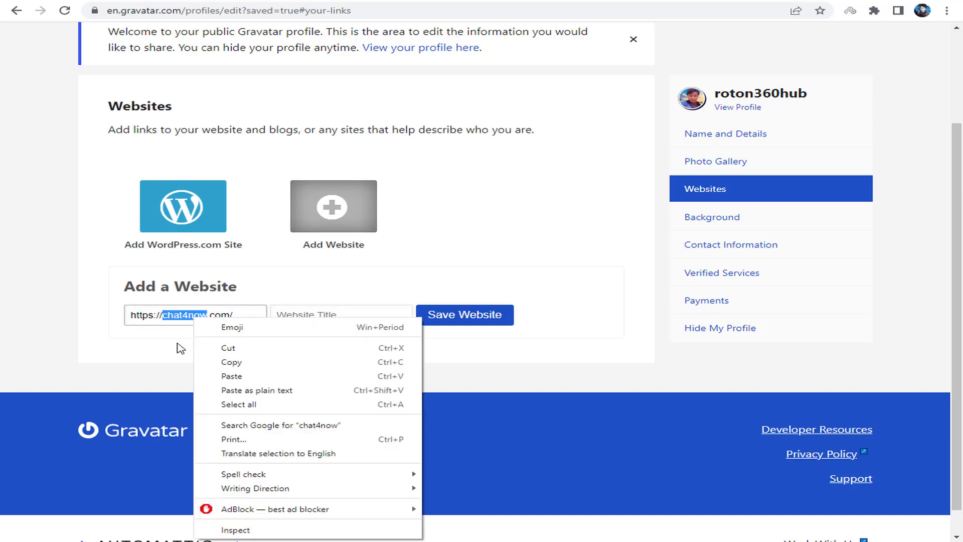
click(232, 362)
click(289, 321)
key(ctrl+v)
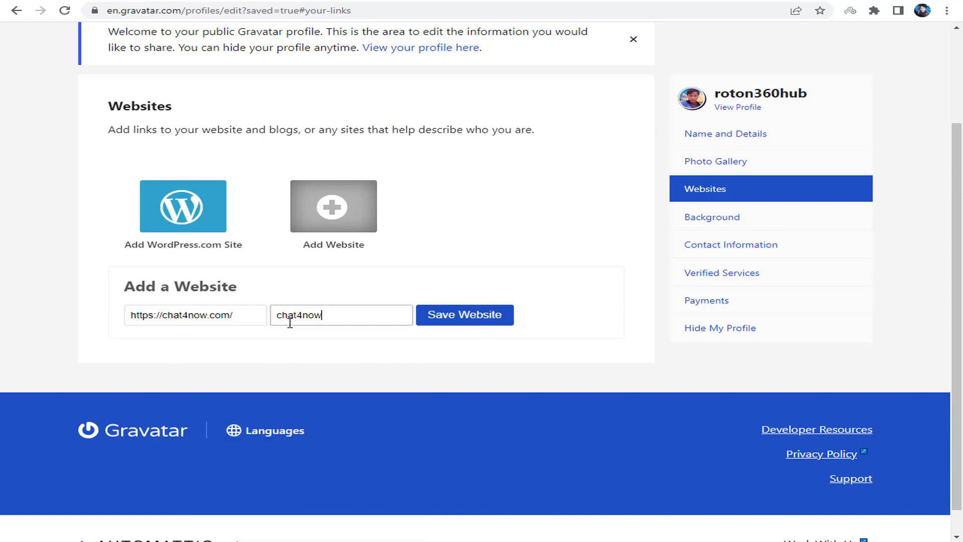
click(320, 353)
click(483, 307)
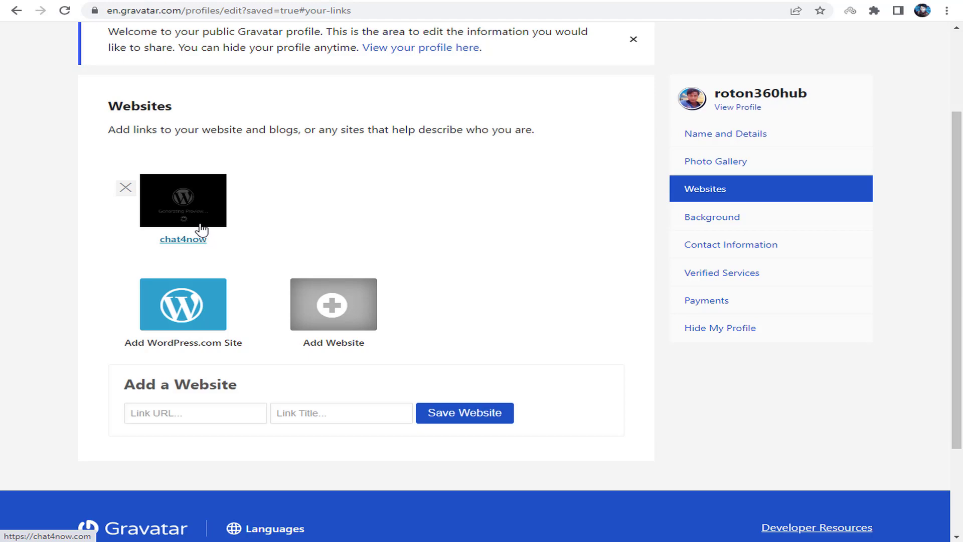
- Browse the Background, Contact Information, Verified Services and Payments profile sections
click(743, 219)
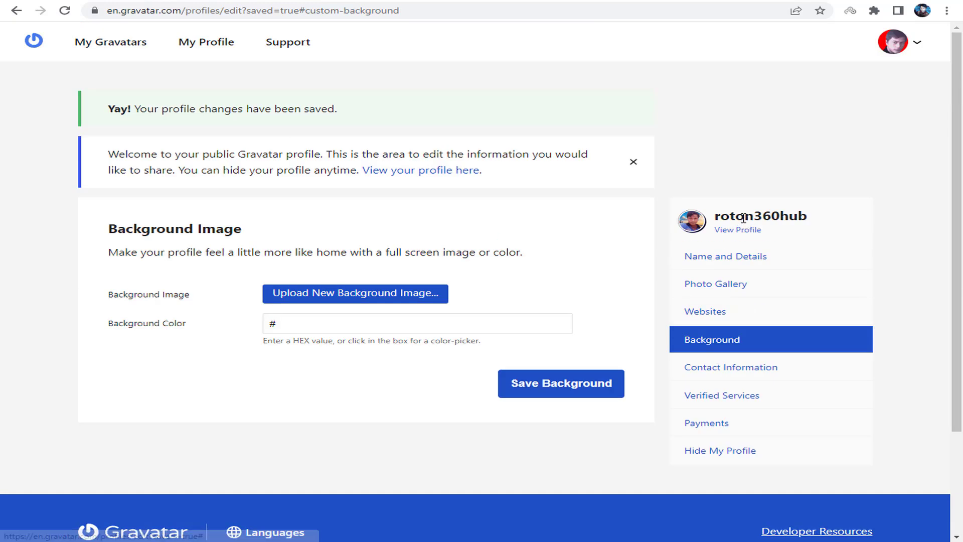
click(734, 372)
click(755, 394)
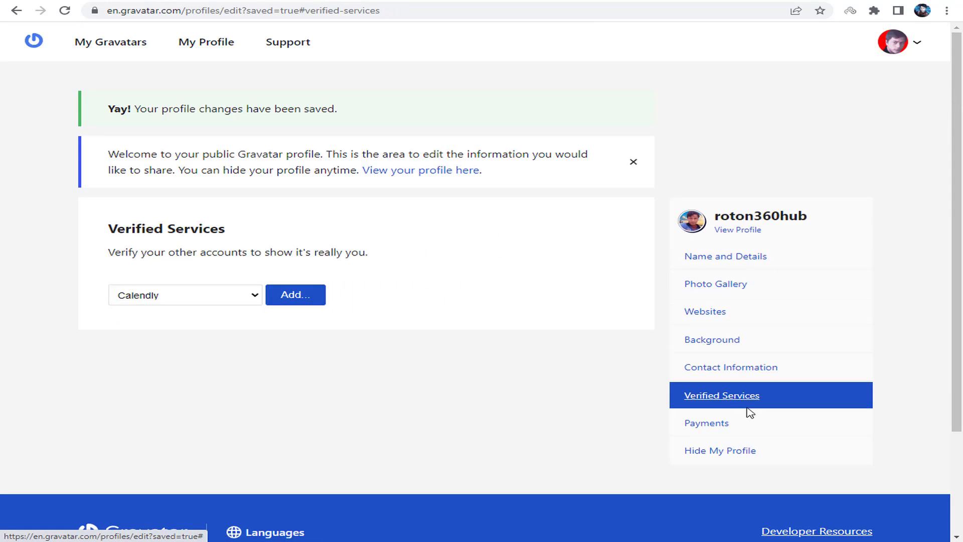
click(727, 424)
click(716, 311)
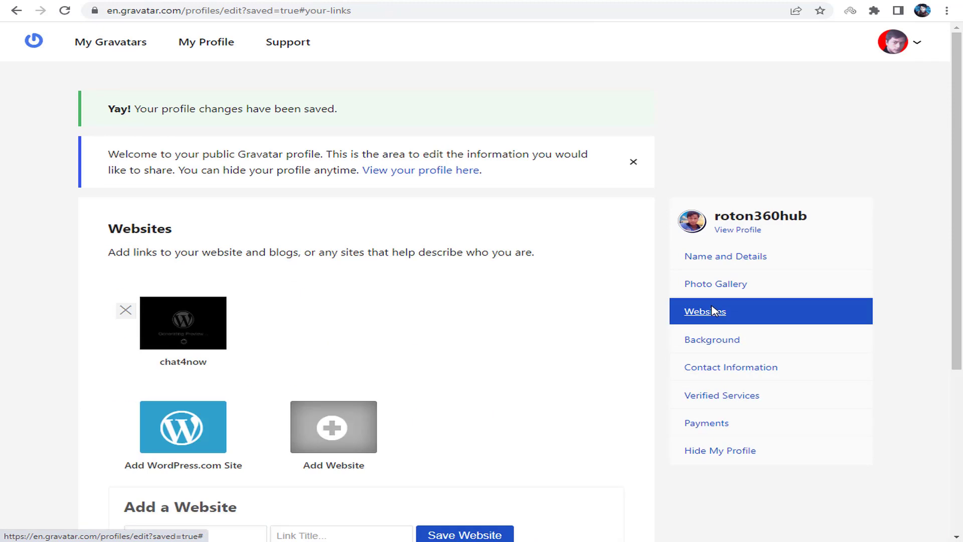
- Upload watermark.png from Downloads to the Photo Gallery
click(715, 286)
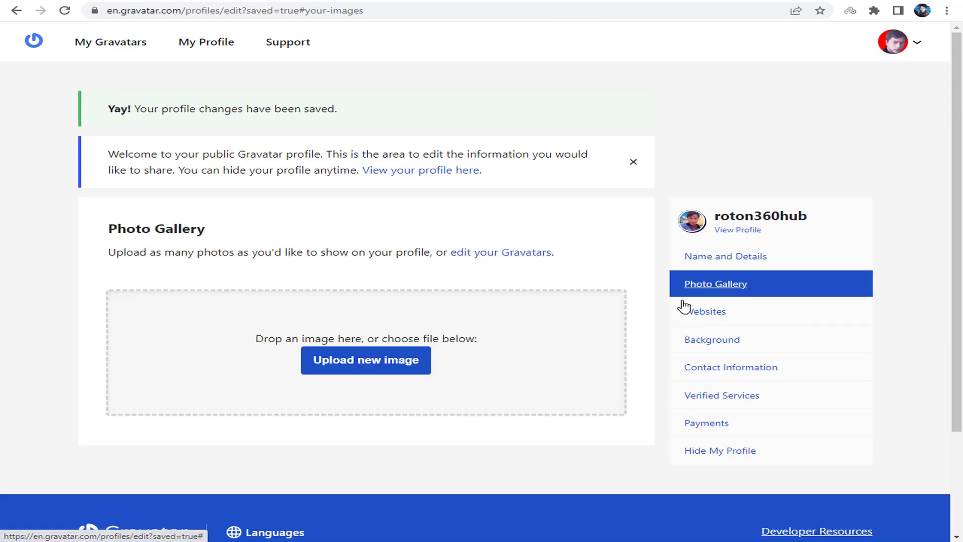
scroll(331, 321, down, 1)
scroll(348, 251, down, 2)
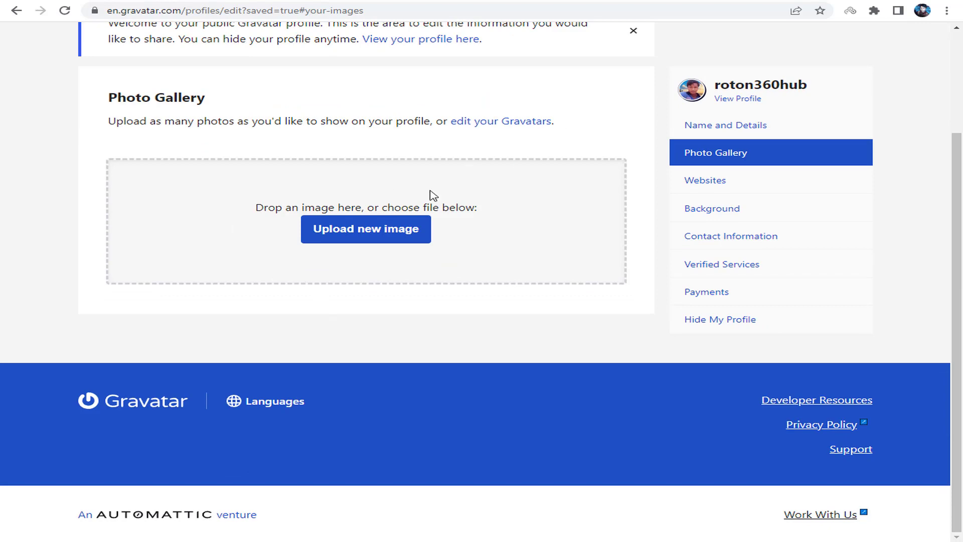
click(384, 229)
click(195, 108)
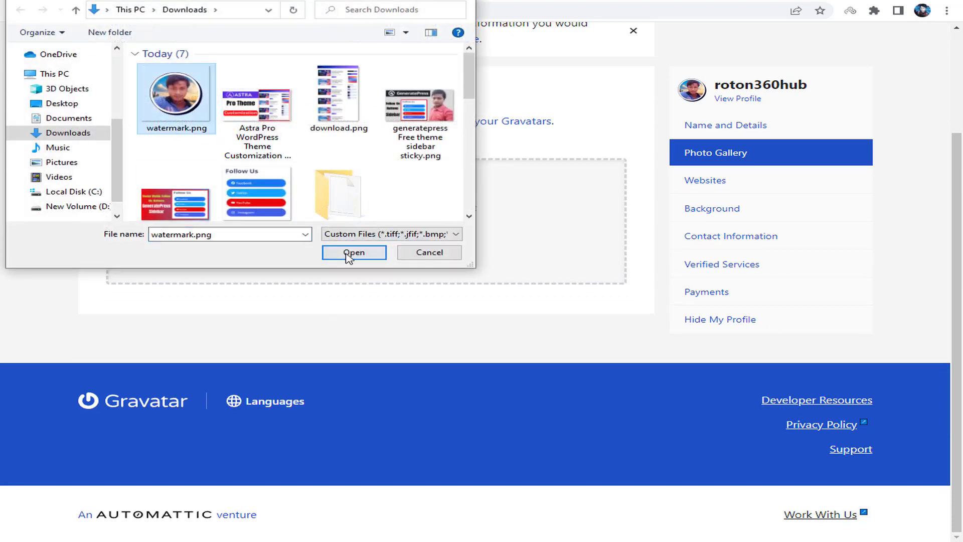
click(348, 254)
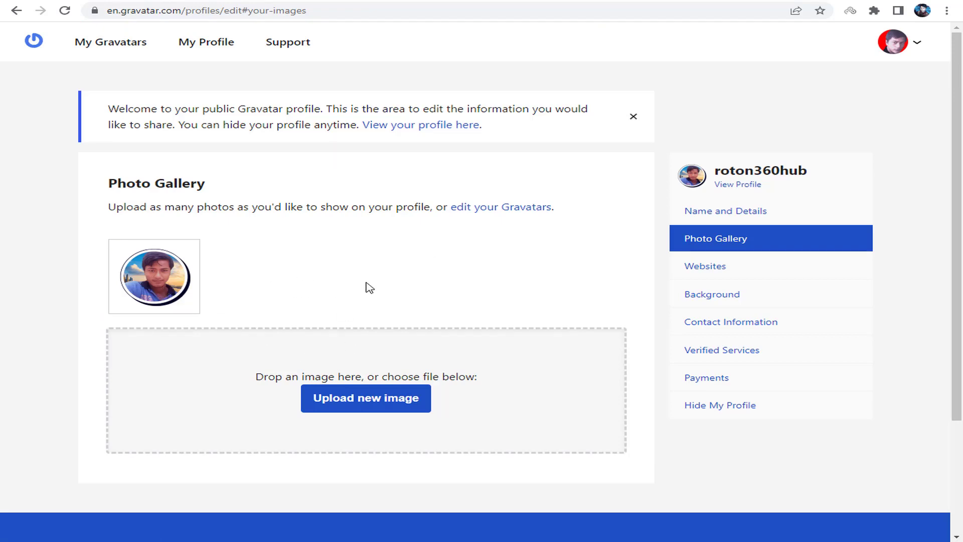
scroll(347, 266, down, 3)
scroll(312, 231, up, 3)
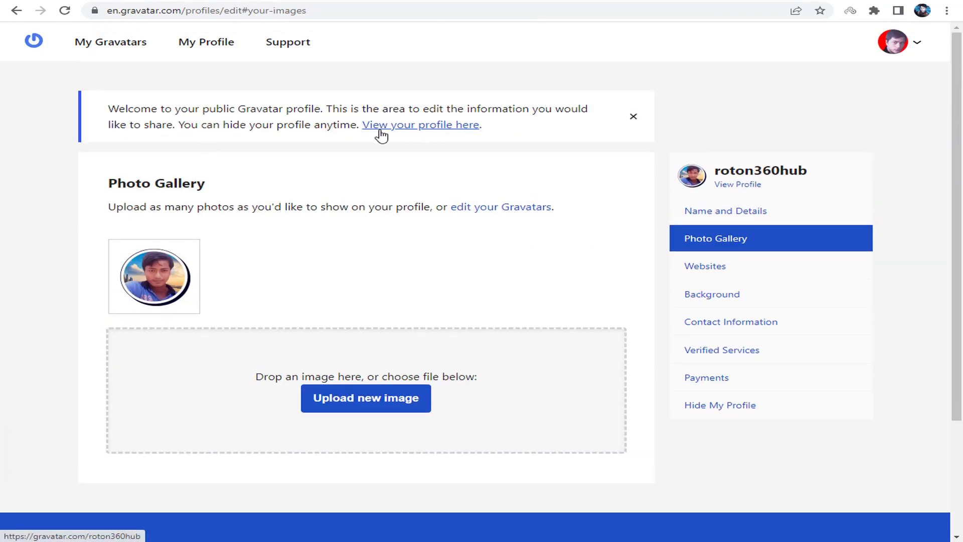
- View the public Gravatar profile, scrolling to the gallery photo and chat4now link
click(416, 132)
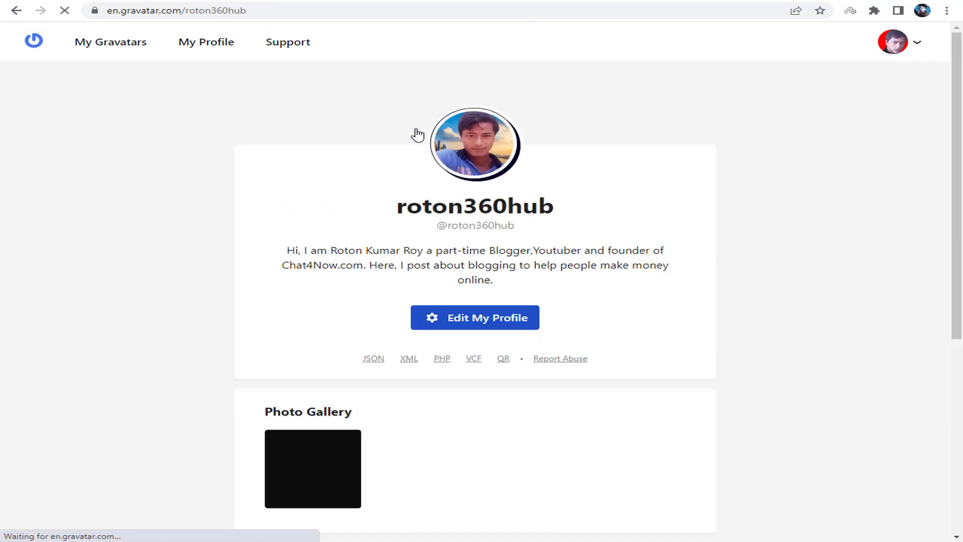
scroll(652, 236, down, 3)
scroll(609, 220, down, 1)
scroll(507, 224, up, 3)
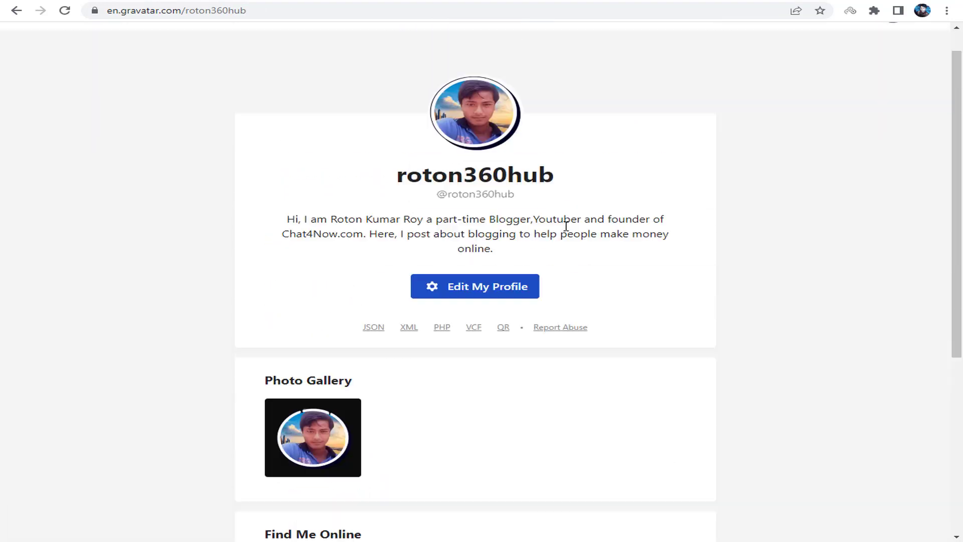
scroll(502, 235, down, 5)
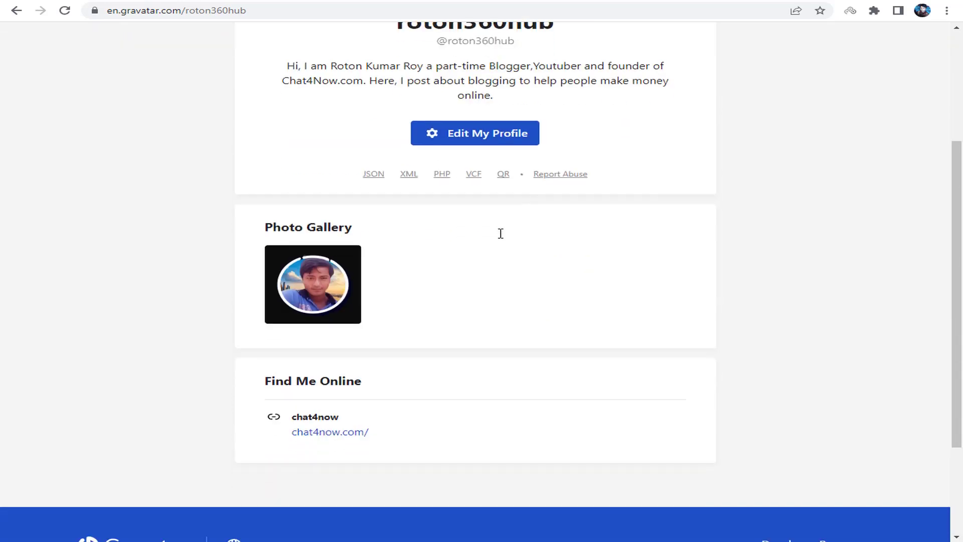
double_click(298, 356)
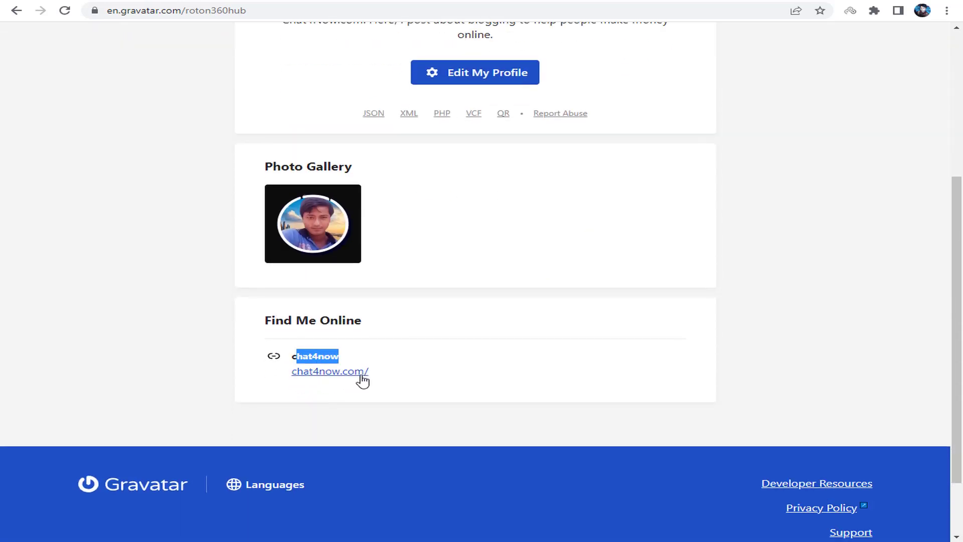
click(263, 1)
- Reload the WordPress profile page so the Profile Picture shows the new Gravatar photo
right_click(826, 180)
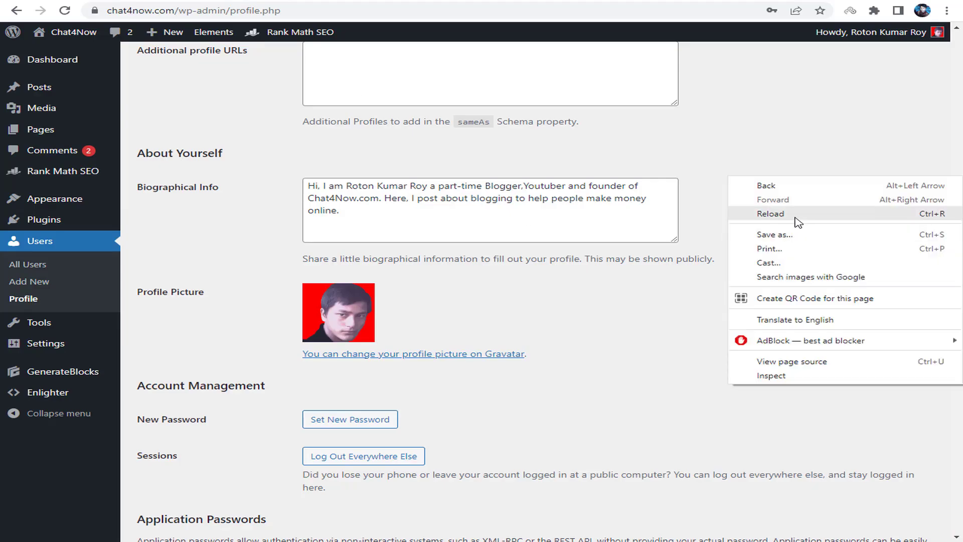
click(796, 220)
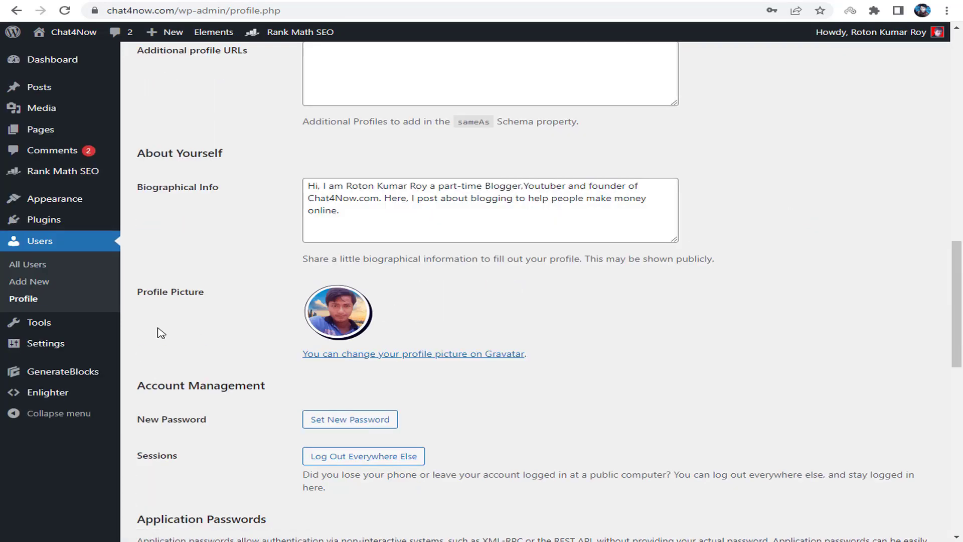
drag(148, 296, 321, 303)
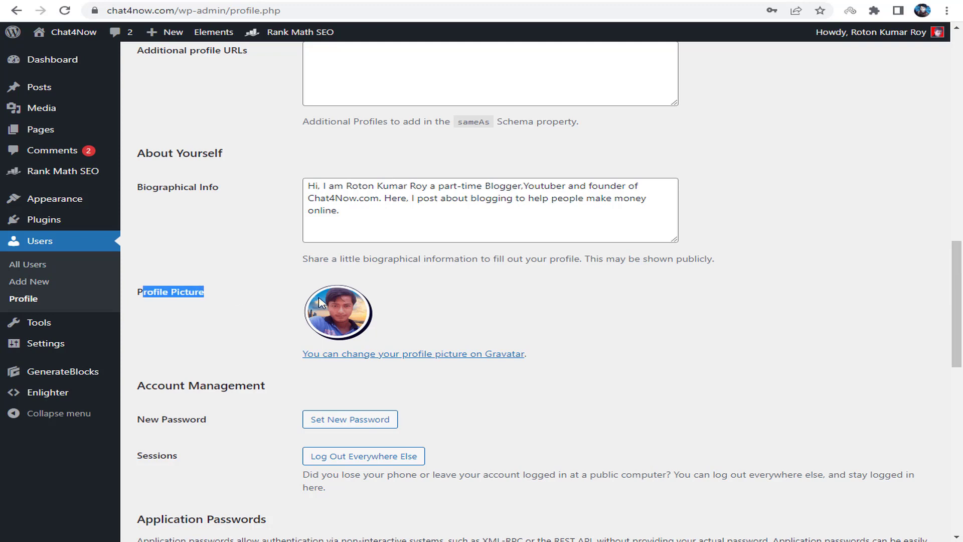
click(463, 304)
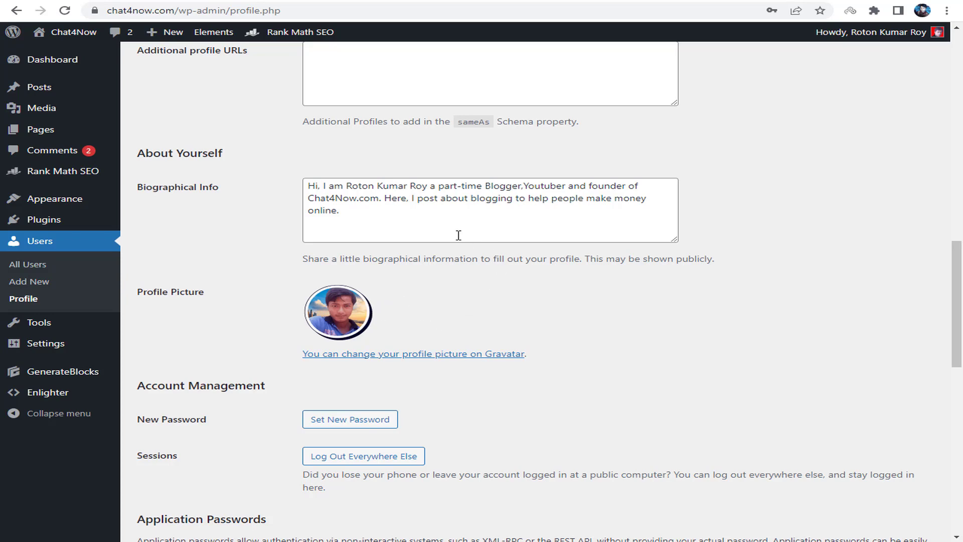
- Review the Website, Twitter, Facebook and Biographical Info fields on the profile
scroll(458, 235, up, 4)
scroll(411, 197, up, 3)
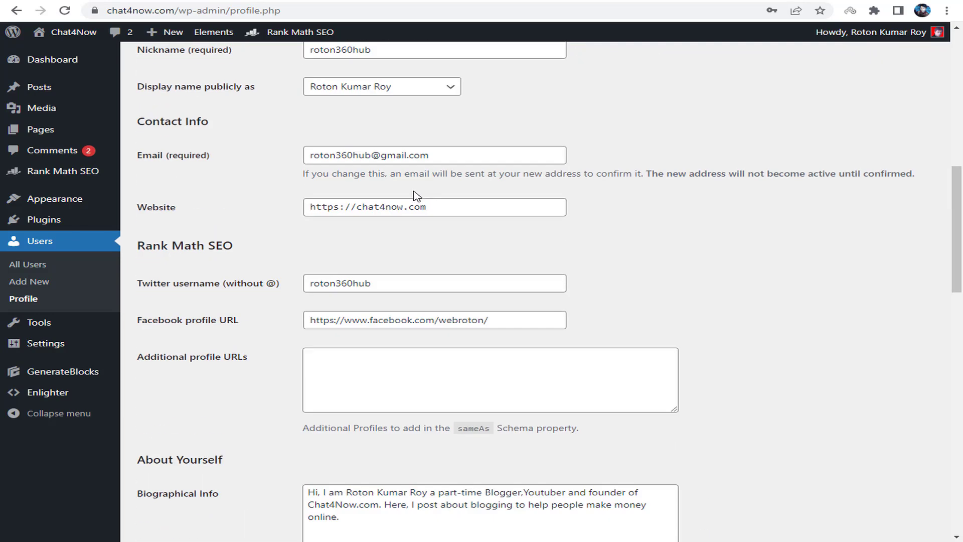
scroll(431, 164, up, 4)
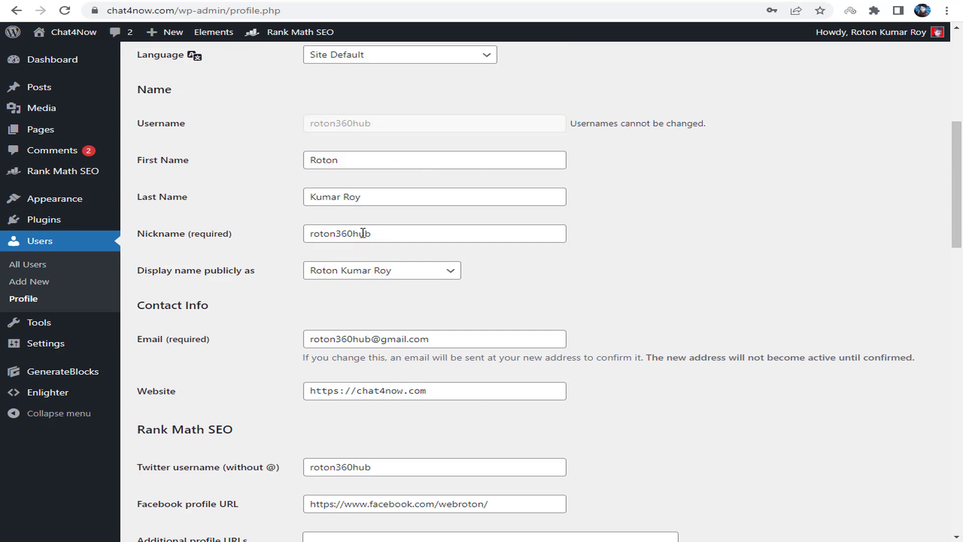
scroll(363, 233, down, 3)
drag(343, 263, 310, 269)
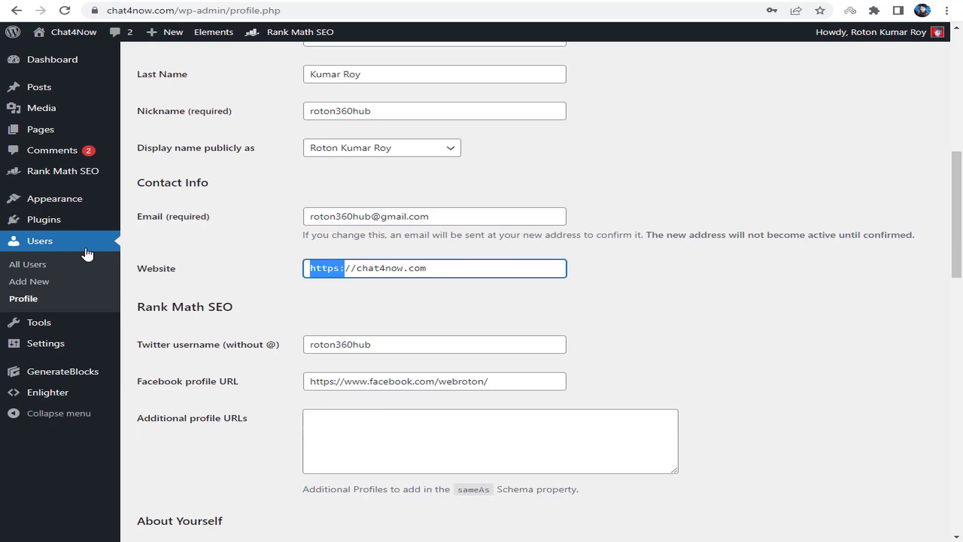
click(438, 347)
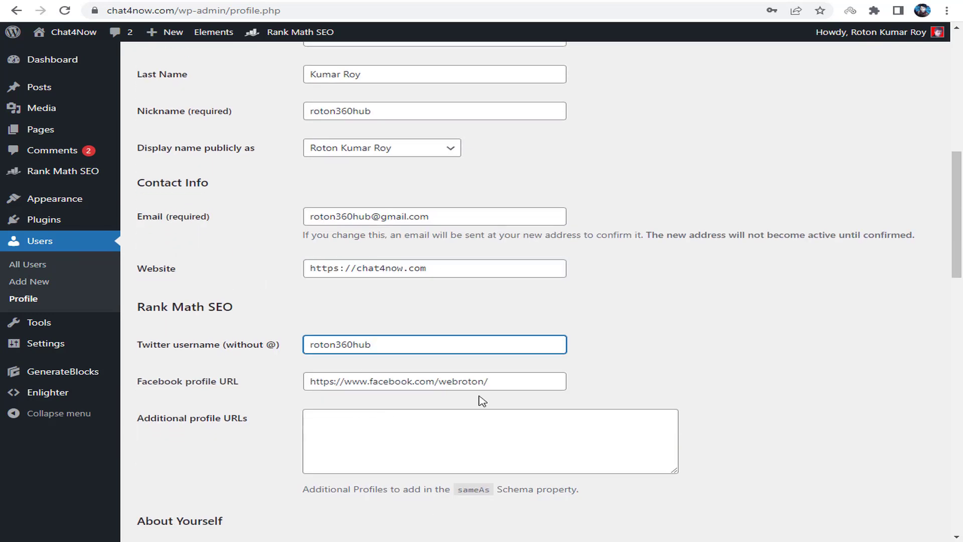
click(520, 386)
scroll(519, 386, down, 6)
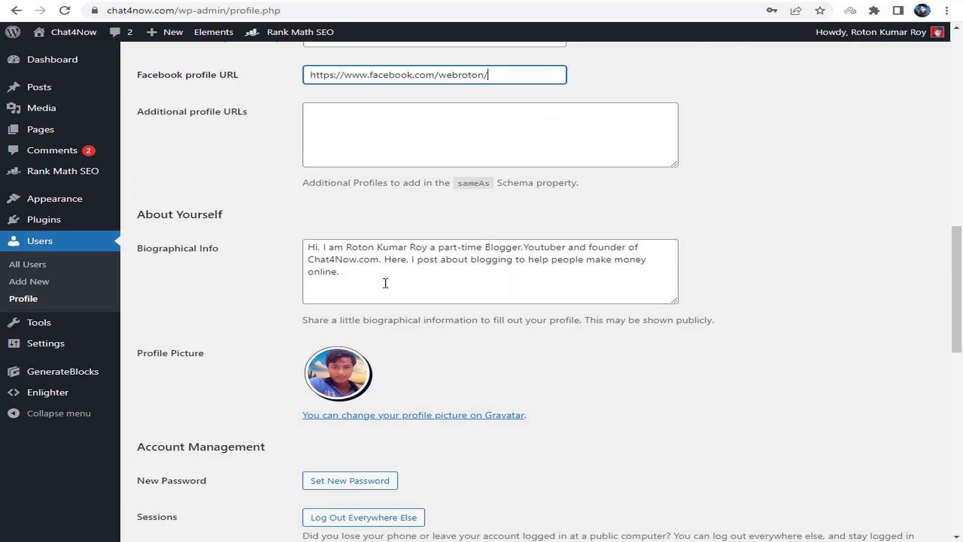
click(368, 277)
drag(366, 274, 312, 276)
key(ctrl+a)
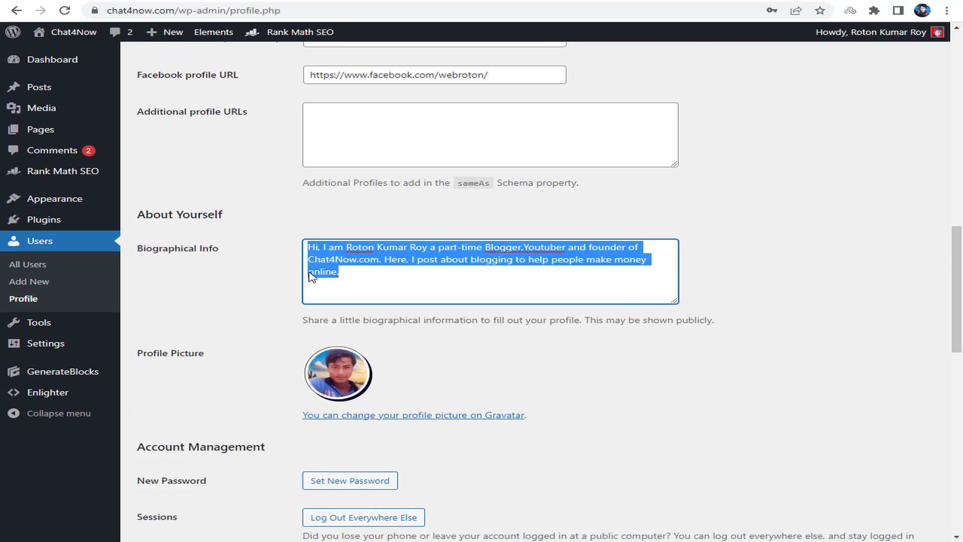
click(373, 277)
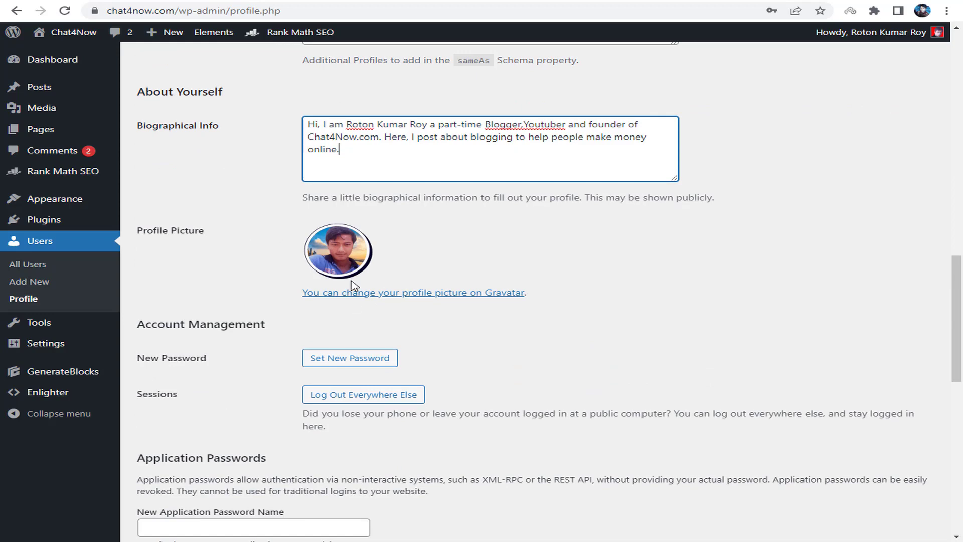
scroll(366, 296, down, 3)
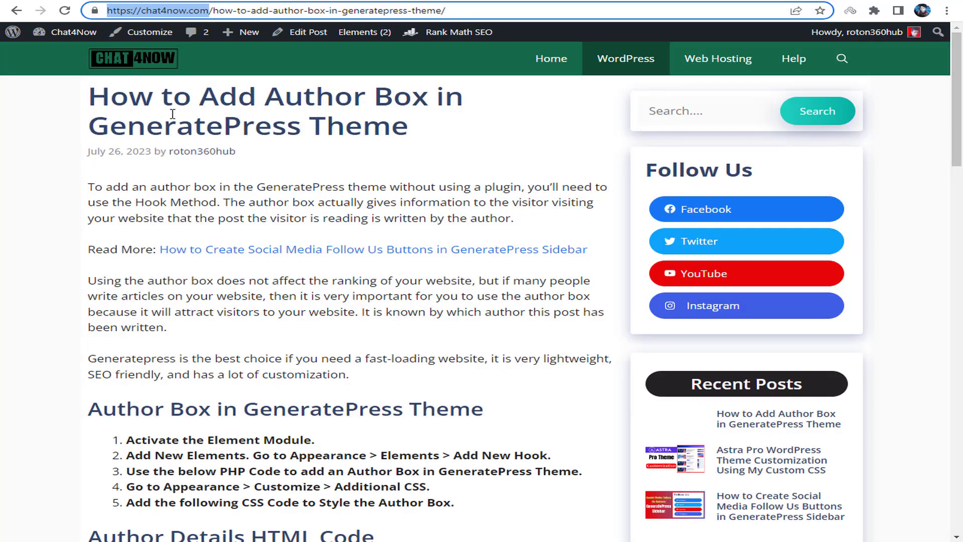
- Confirm the Elements module is active in GeneratePress settings, then open Appearance > Elements
drag(106, 98, 353, 101)
click(401, 109)
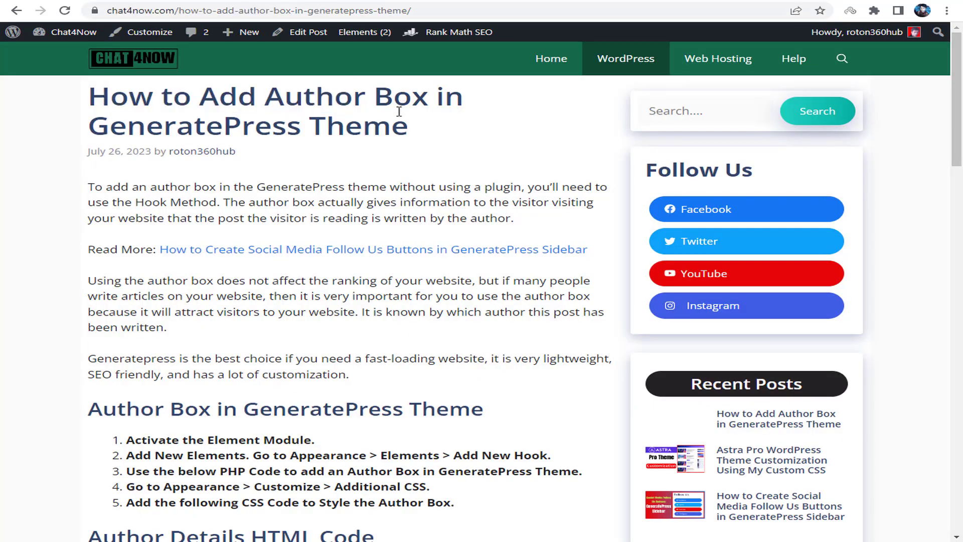
drag(302, 125, 491, 144)
scroll(392, 295, down, 8)
scroll(392, 295, down, 10)
scroll(338, 306, up, 7)
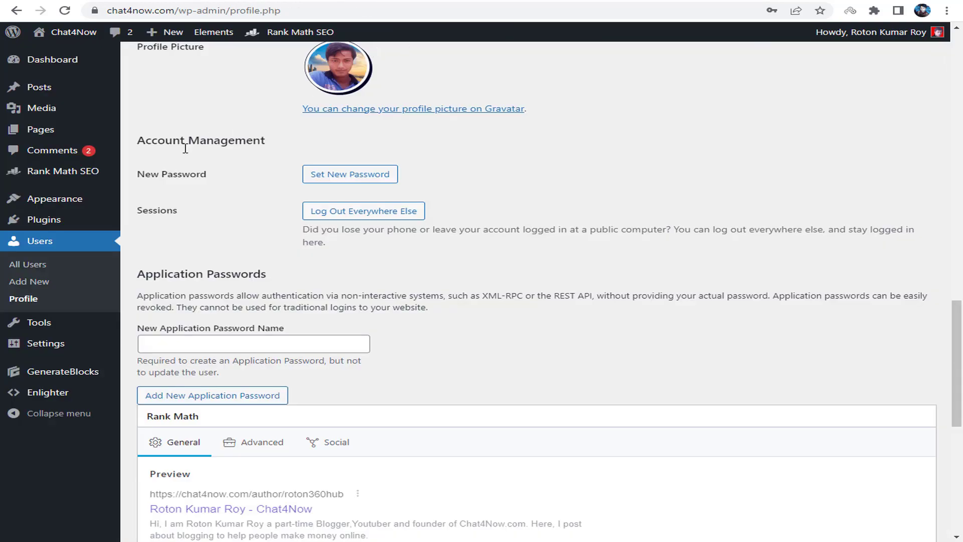
mouse_move(55, 199)
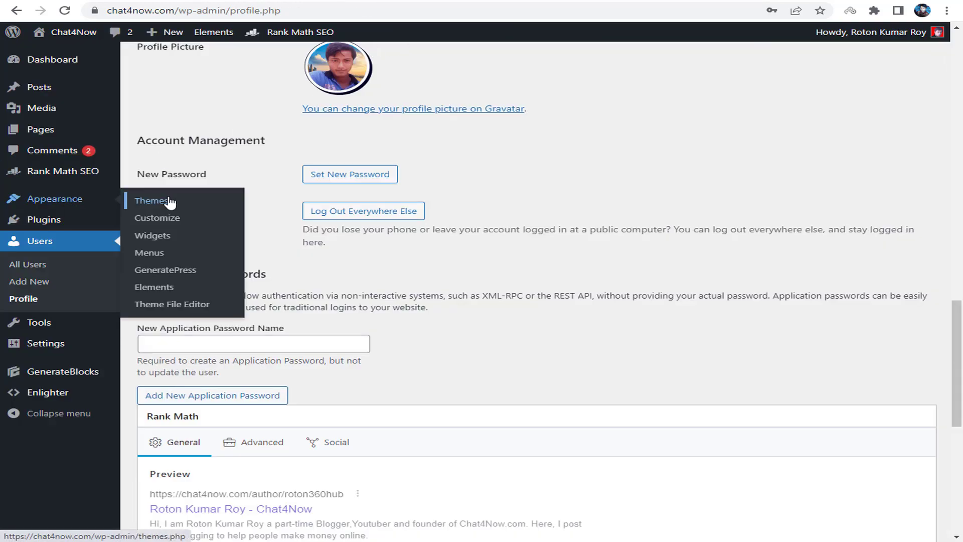
click(168, 272)
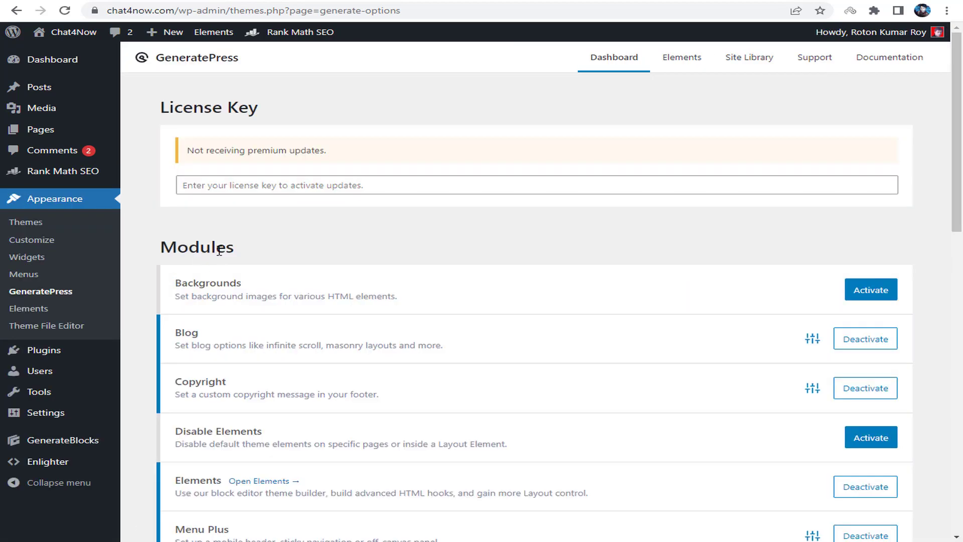
scroll(258, 226, down, 5)
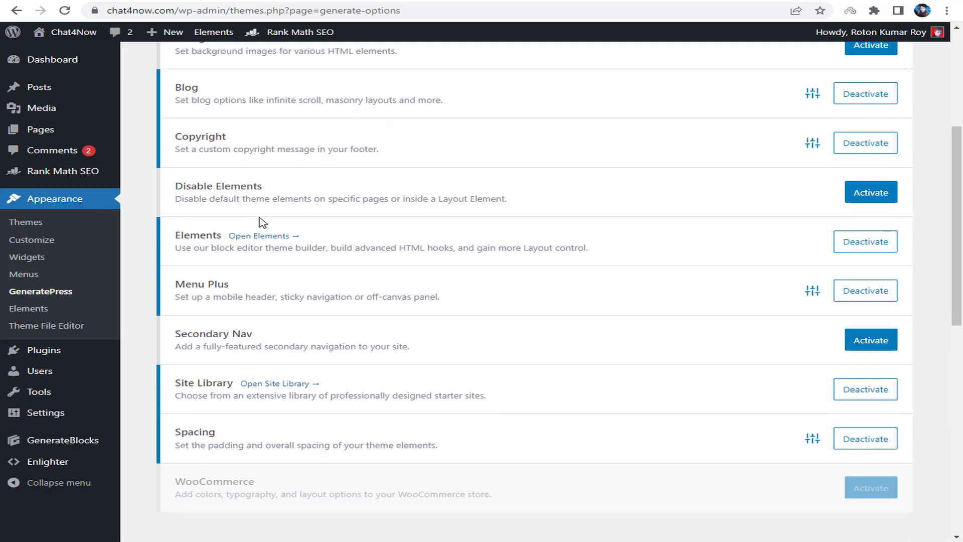
drag(175, 237, 205, 236)
click(318, 248)
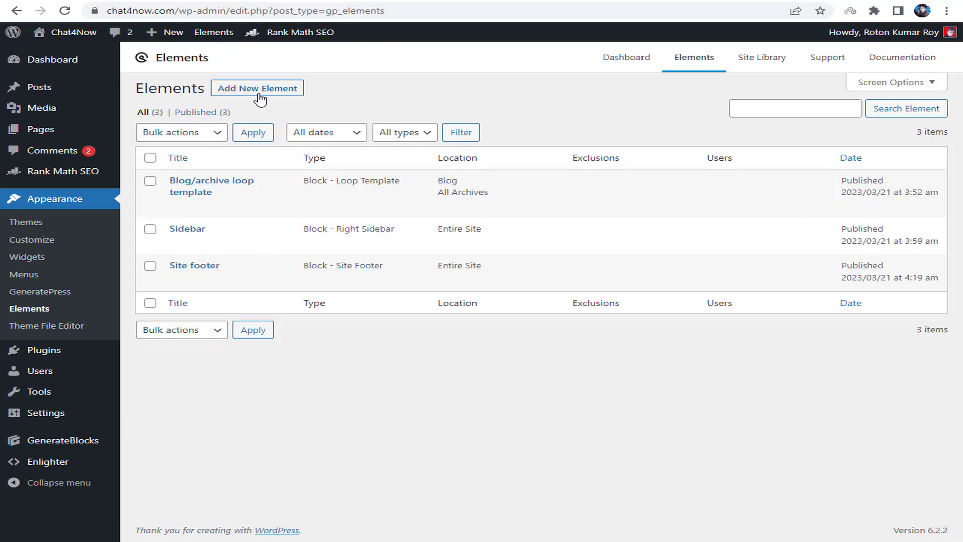
- Create a new Hook element titled 'Author Box'
click(260, 91)
click(408, 301)
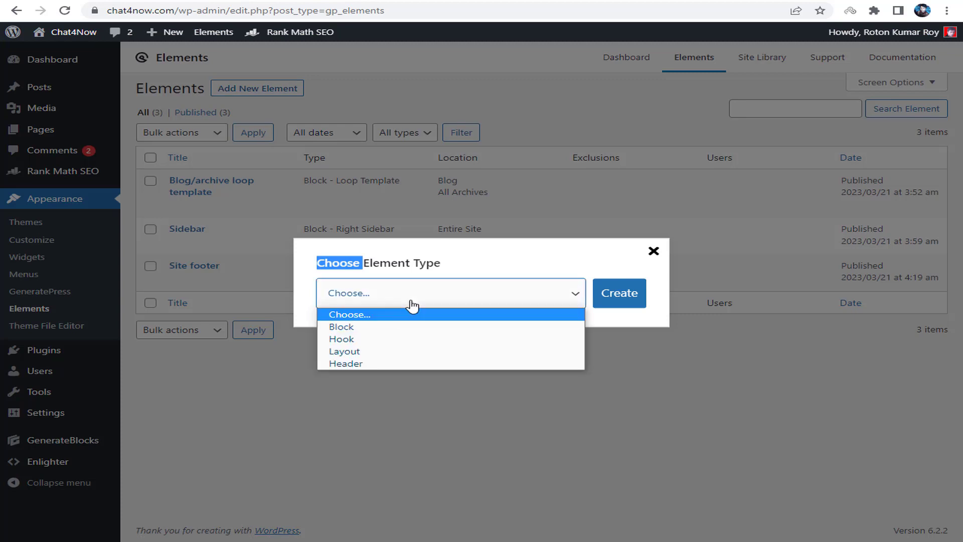
click(384, 340)
click(354, 276)
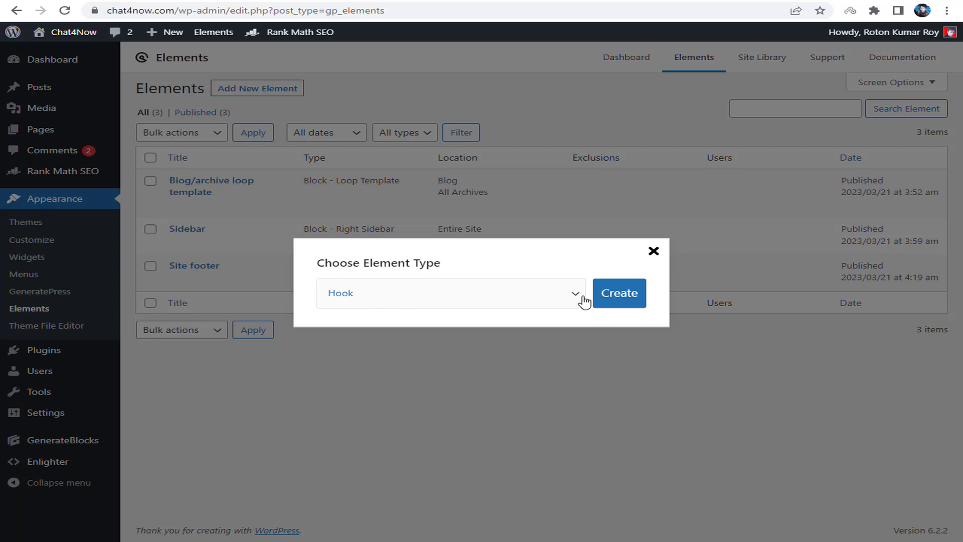
click(626, 296)
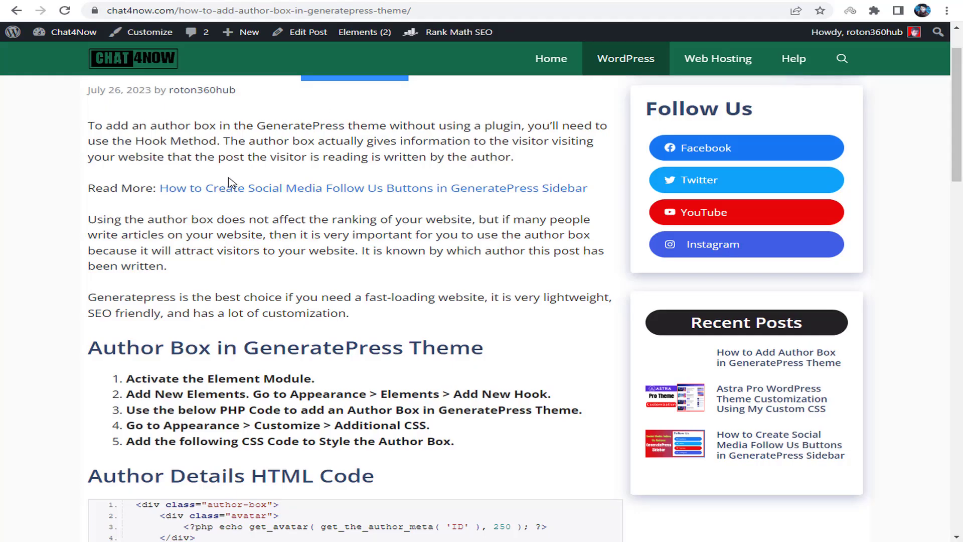
scroll(228, 183, up, 1)
click(355, 152)
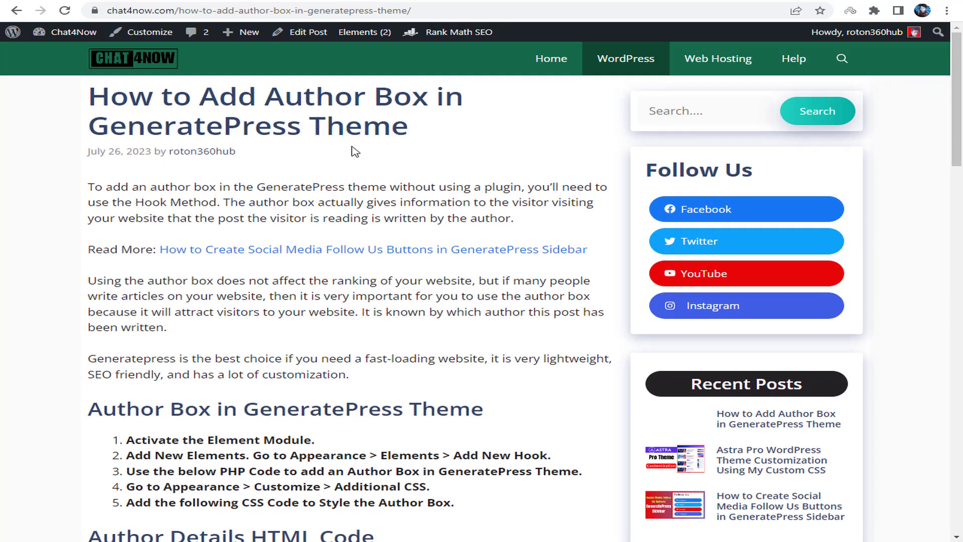
drag(266, 94, 430, 93)
key(ctrl+c)
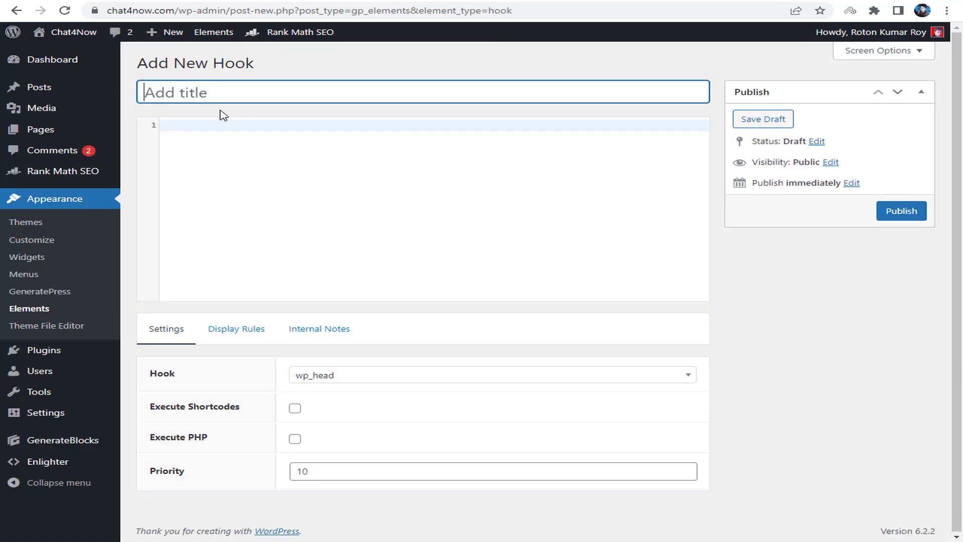
drag(143, 66, 231, 87)
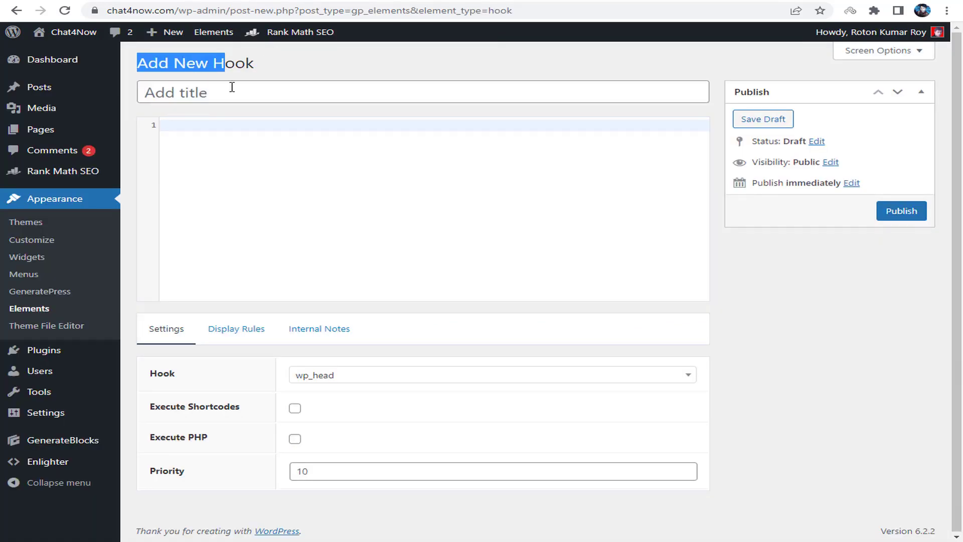
click(188, 100)
key(ctrl+v)
click(189, 146)
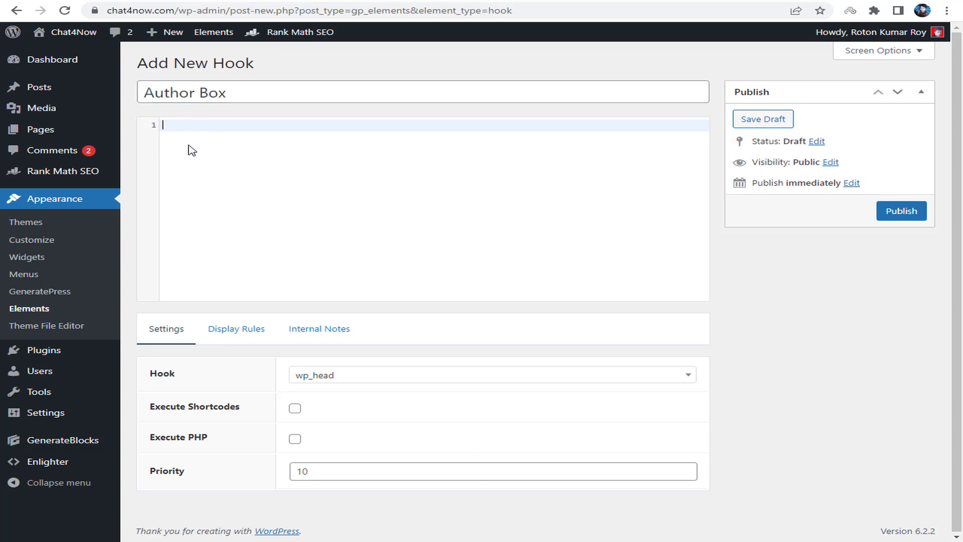
- Copy the author details HTML code from the tutorial post into the hook editor
key(ctrl+Tab)
scroll(231, 203, down, 8)
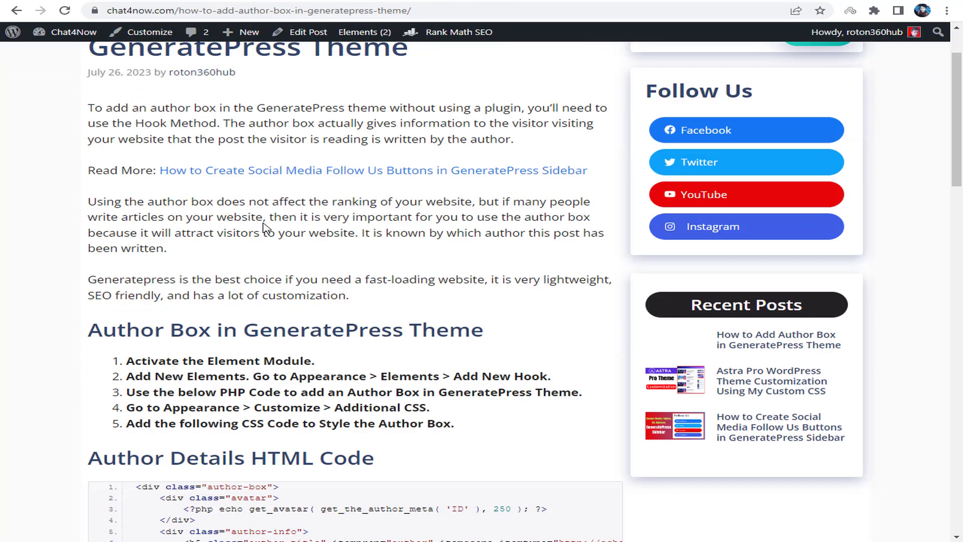
drag(91, 107, 394, 107)
click(352, 158)
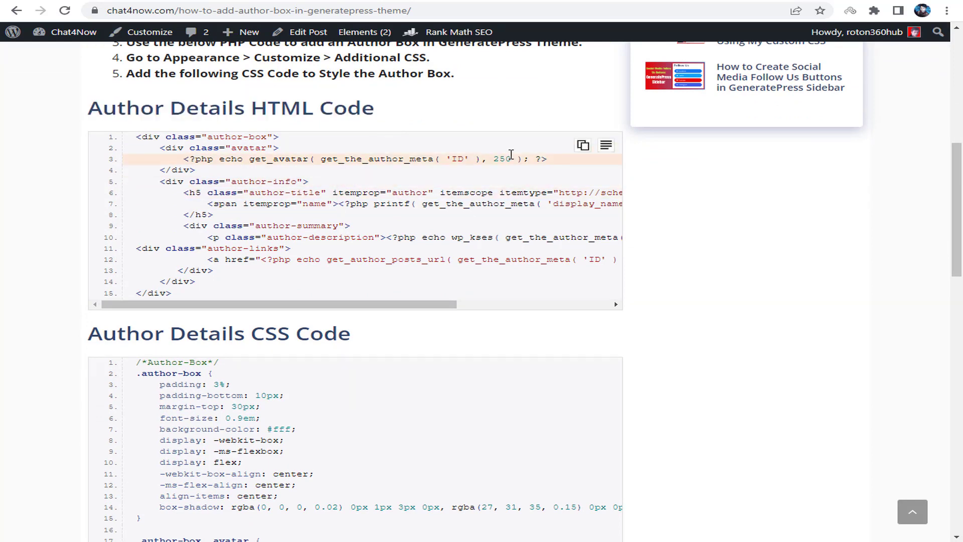
click(582, 145)
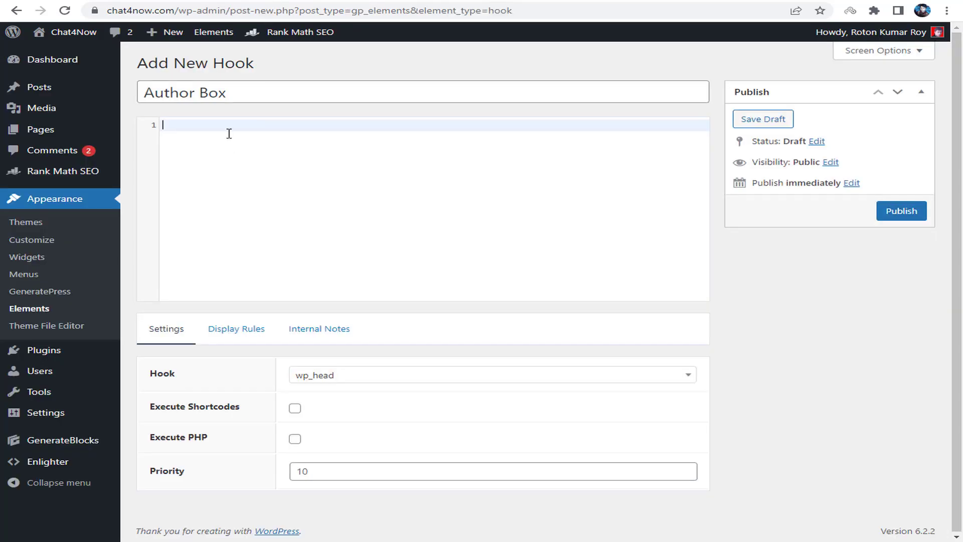
key(ctrl+v)
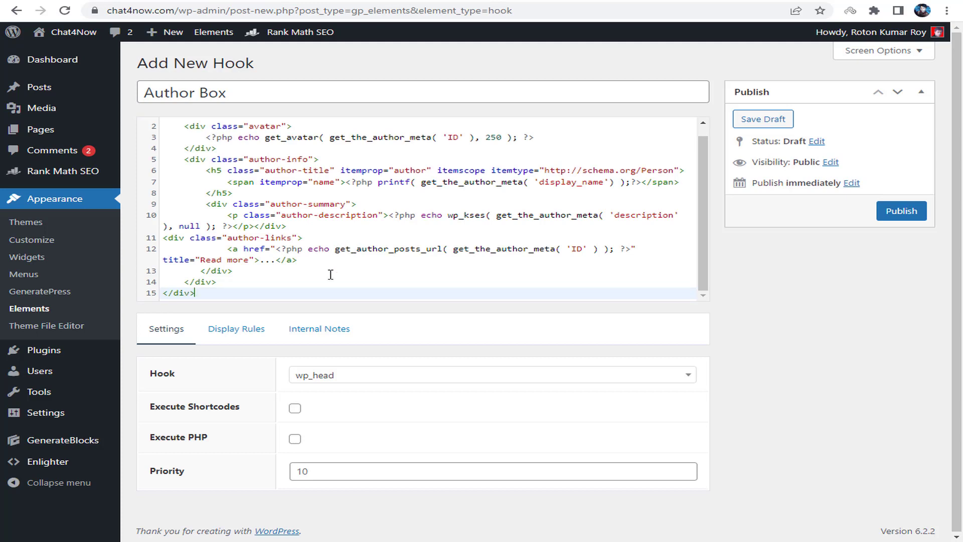
- Set the hook location to generate_after_content and enable Execute PHP
click(339, 379)
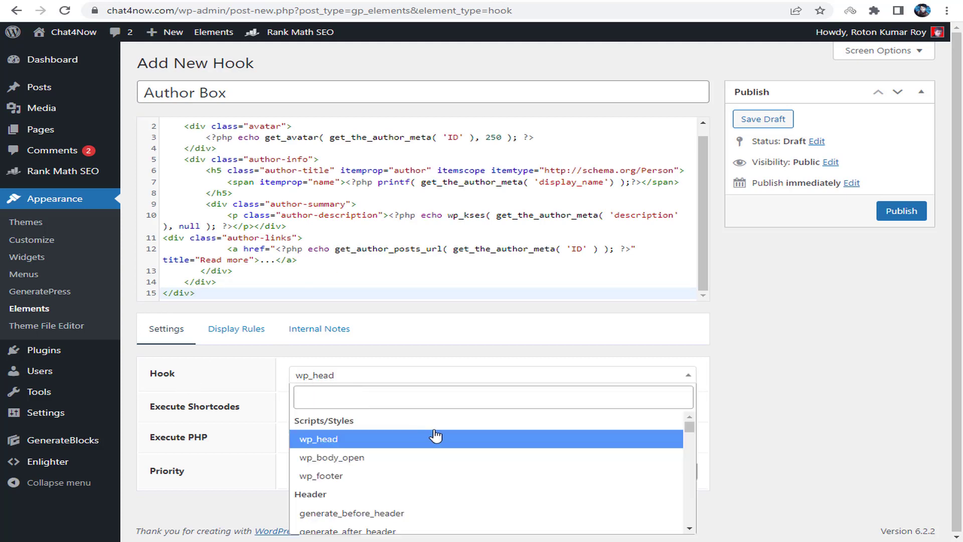
scroll(411, 449, down, 5)
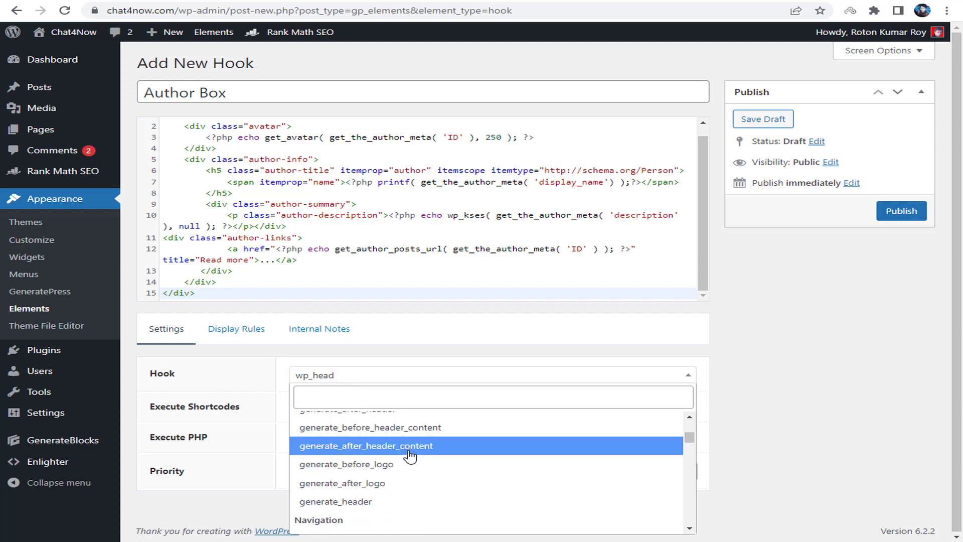
scroll(411, 461, down, 6)
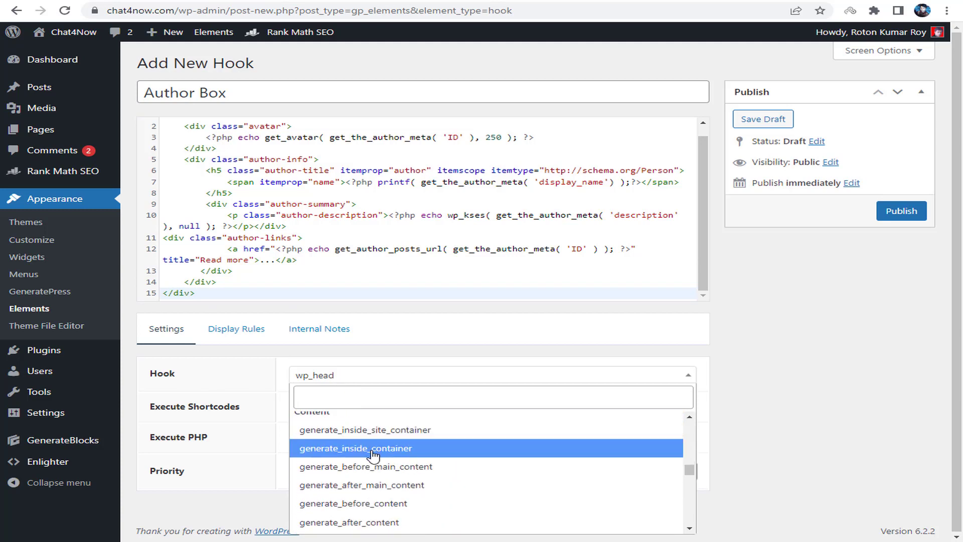
scroll(391, 468, down, 2)
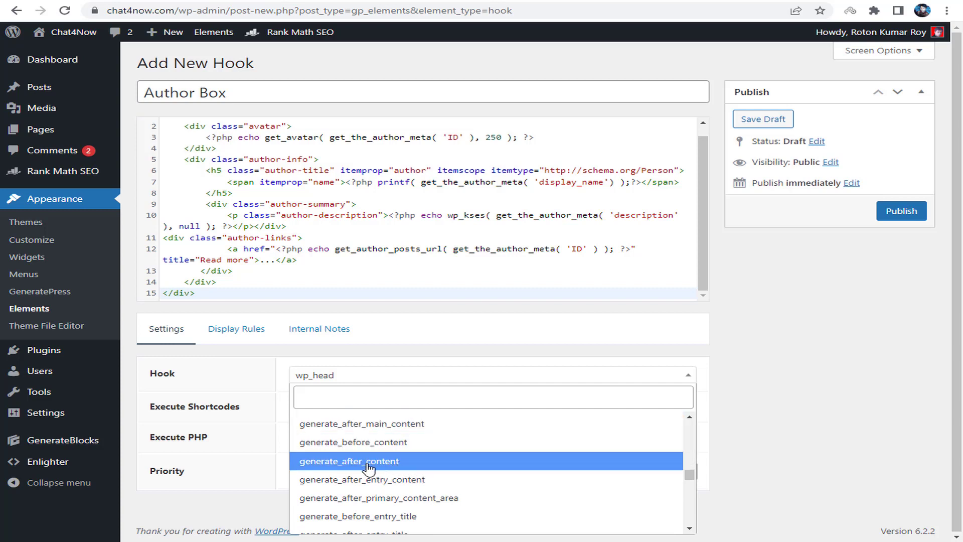
click(449, 463)
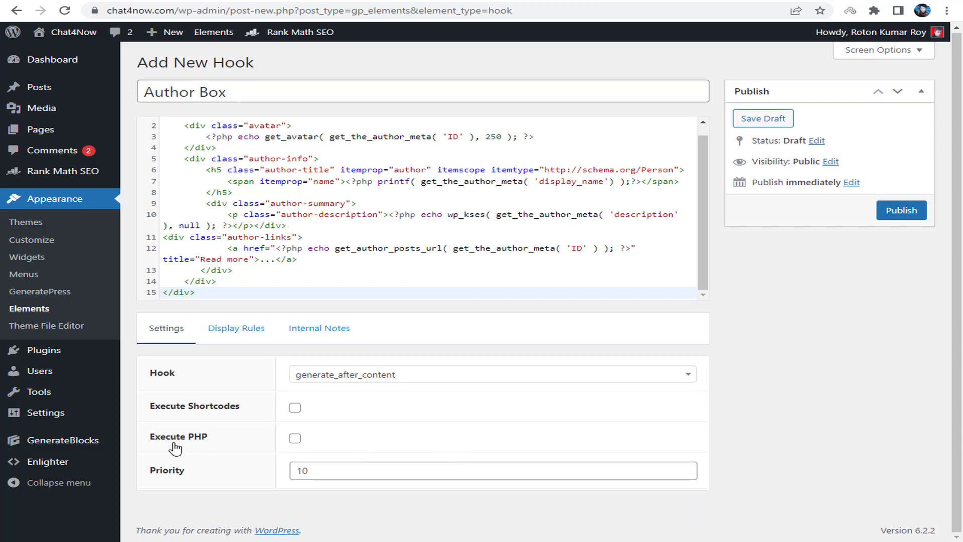
click(295, 444)
- Set the display location to Post > All Posts and publish the hook
click(253, 330)
scroll(414, 350, down, 1)
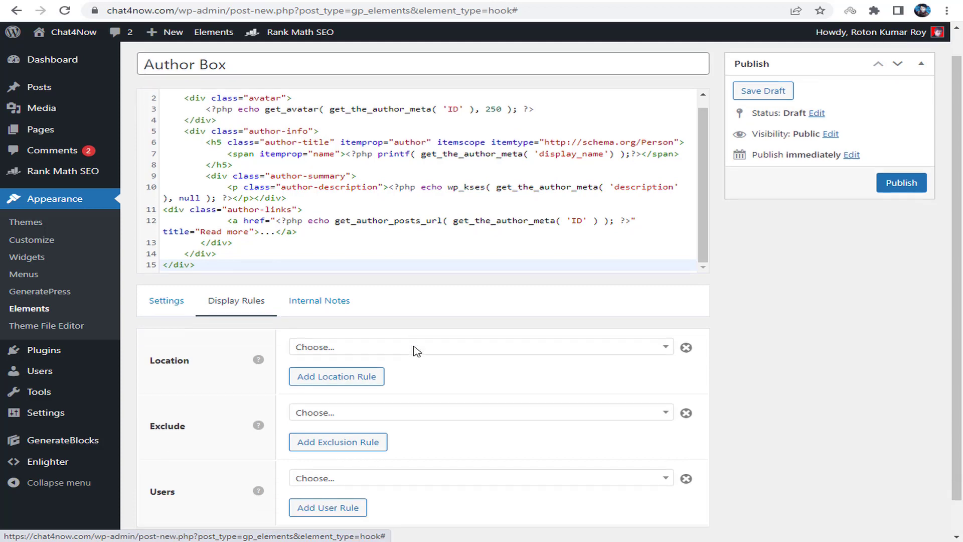
scroll(414, 349, down, 1)
click(344, 311)
scroll(341, 397, down, 2)
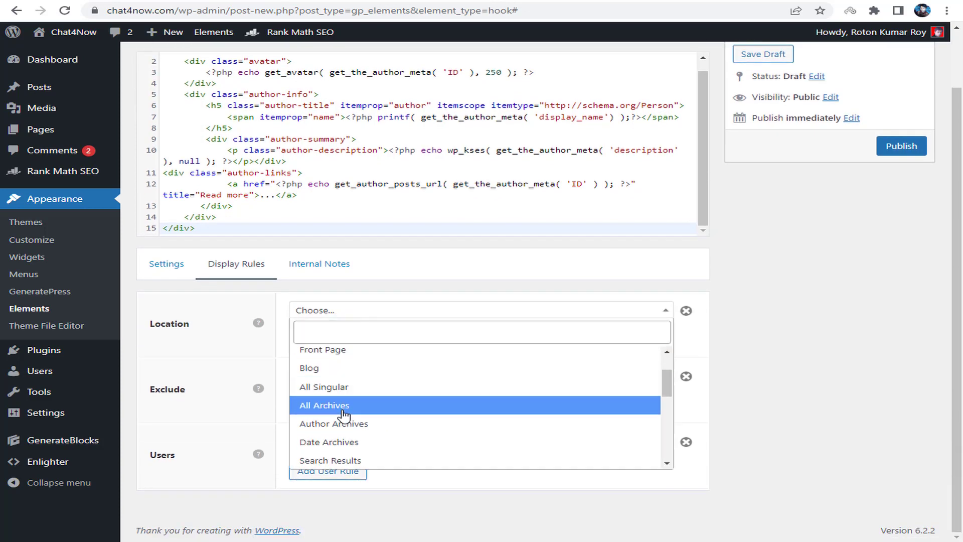
scroll(344, 414, down, 2)
click(340, 432)
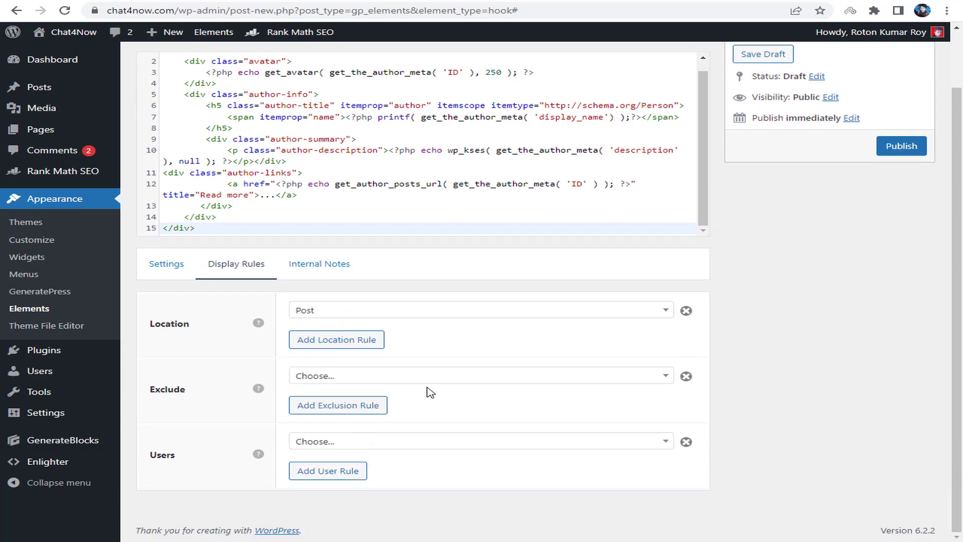
click(533, 315)
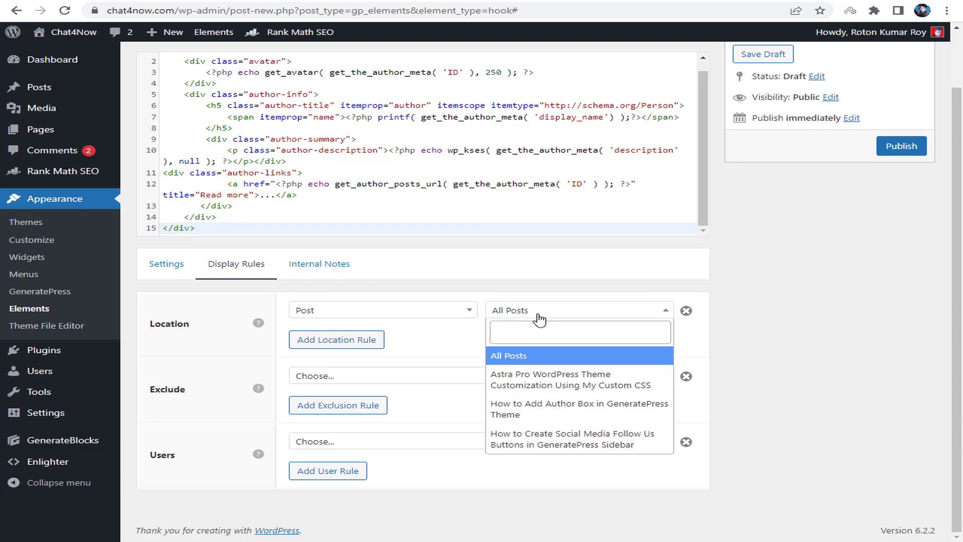
click(574, 359)
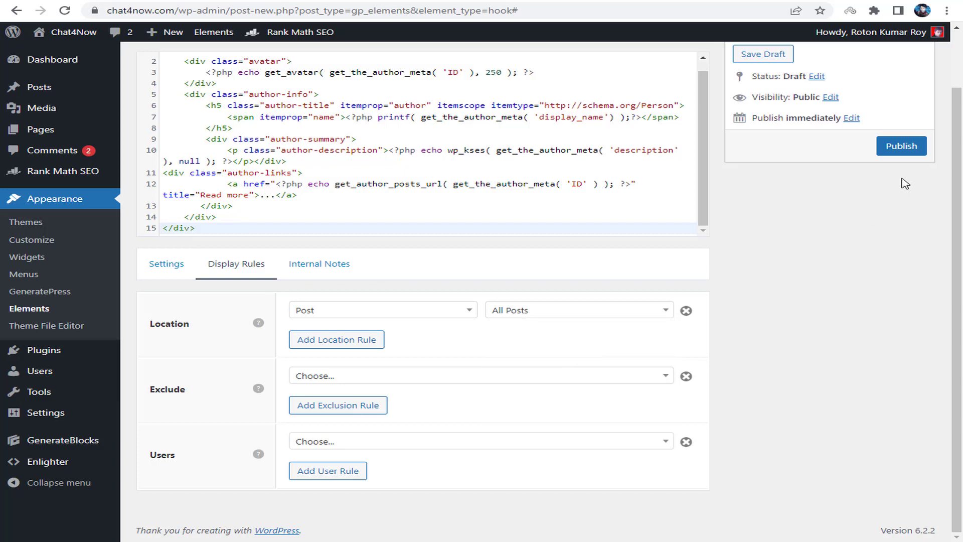
click(918, 150)
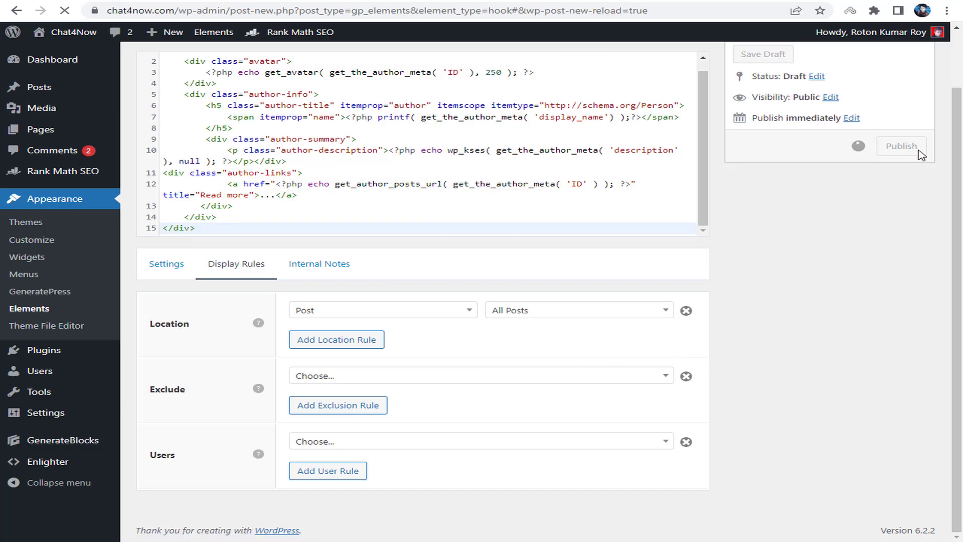
key(ctrl+Tab)
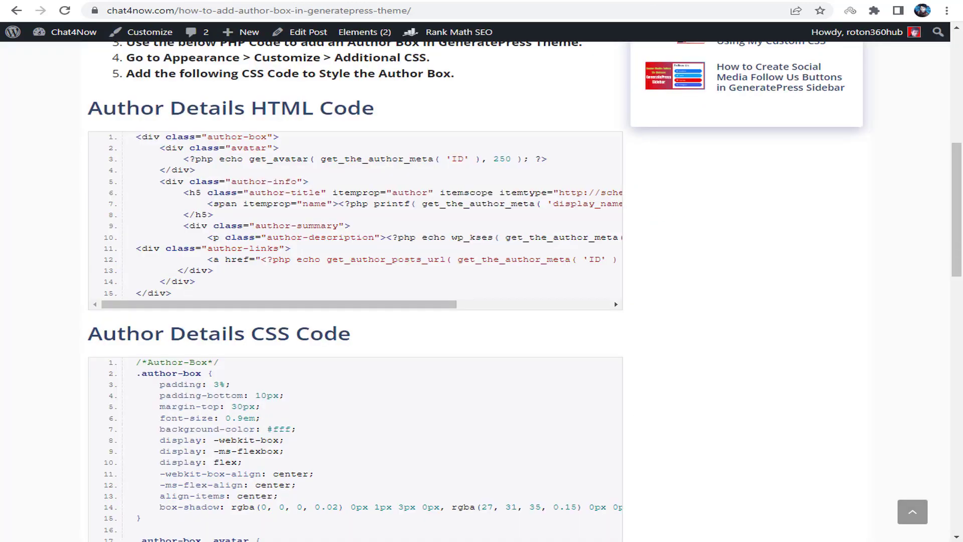
- Reload the post to check the unstyled author box, then copy the Author Details CSS code
click(61, 11)
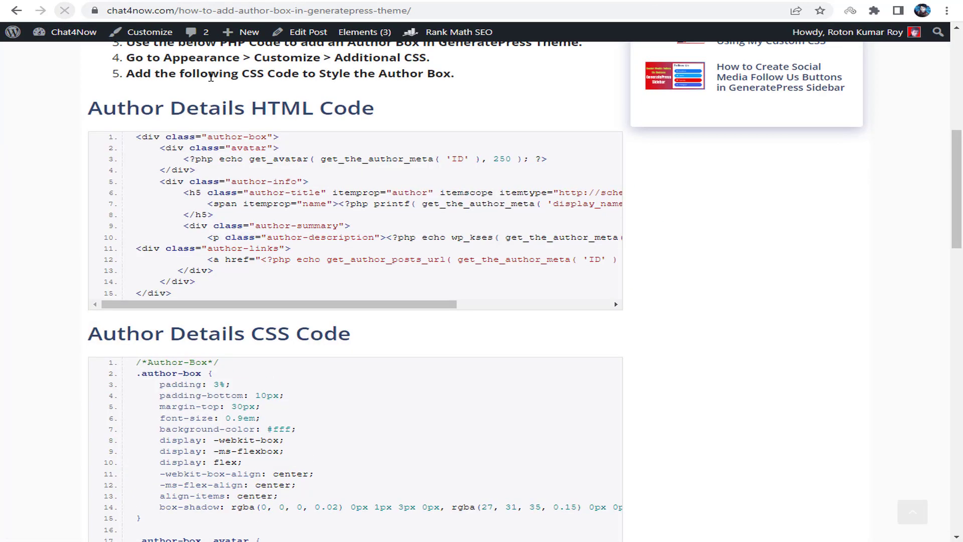
scroll(826, 216, down, 15)
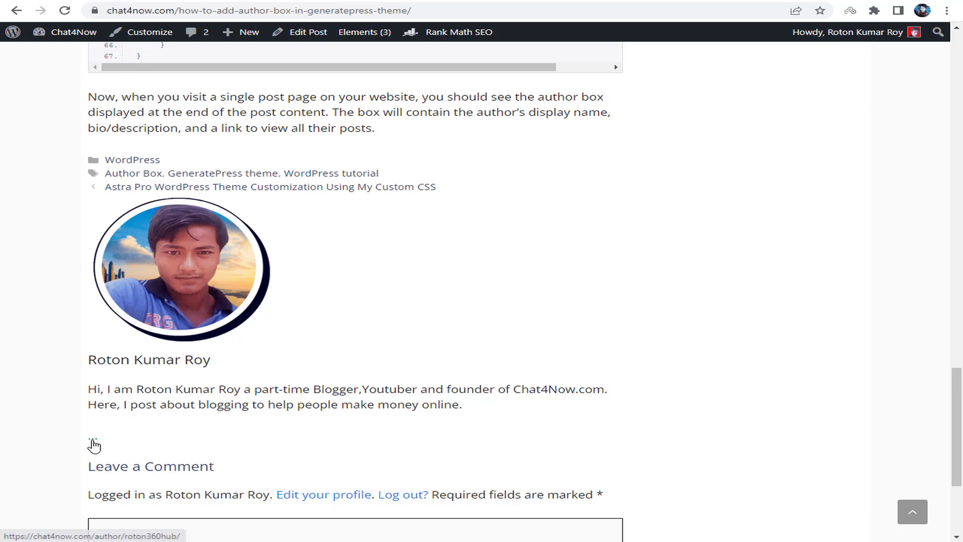
scroll(265, 332, up, 10)
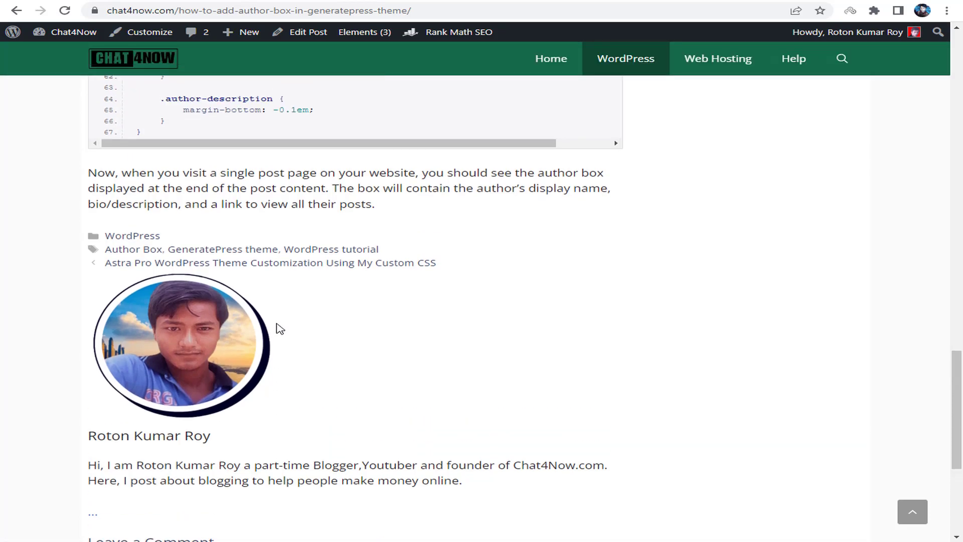
scroll(334, 273, up, 10)
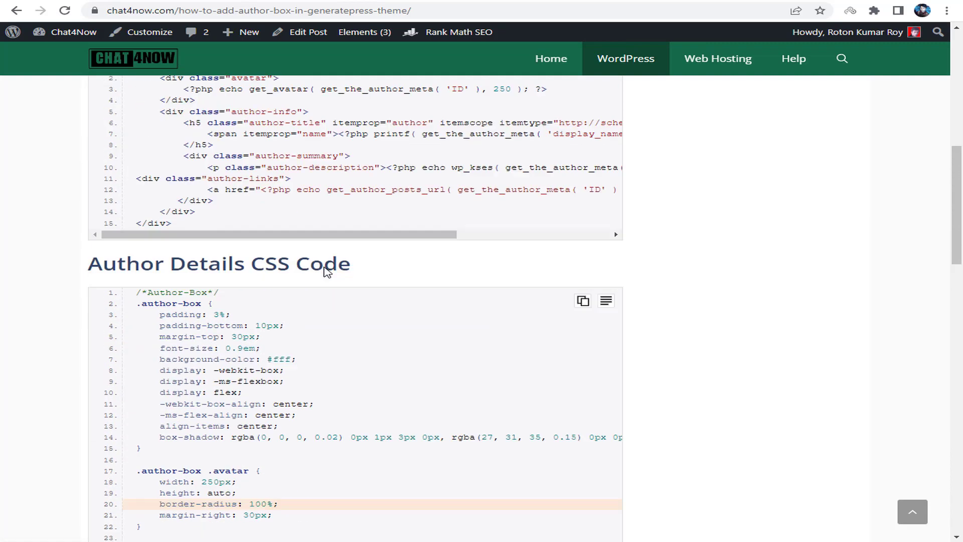
drag(83, 270, 266, 291)
scroll(577, 210, down, 3)
click(583, 189)
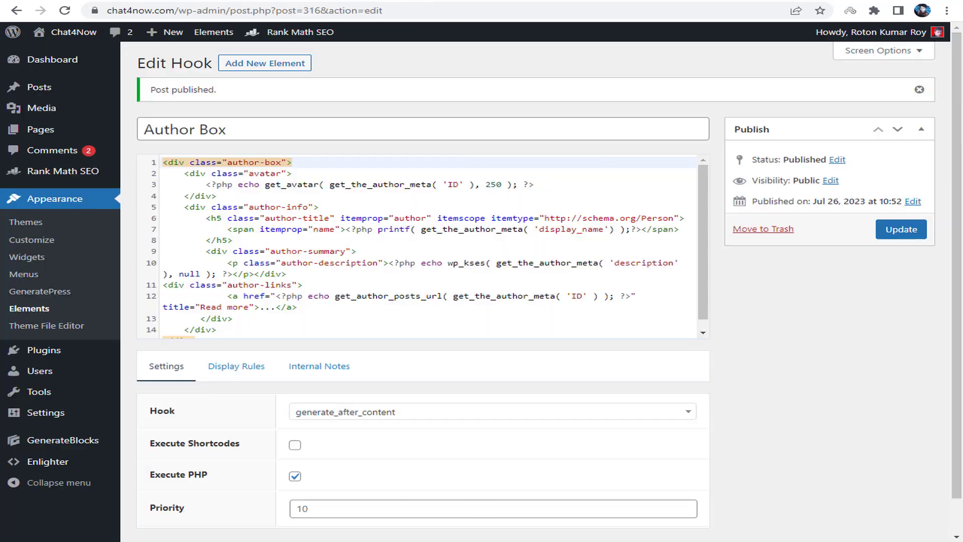
- Paste the author-box CSS at the end of the Customizer's Additional CSS and publish
click(48, 242)
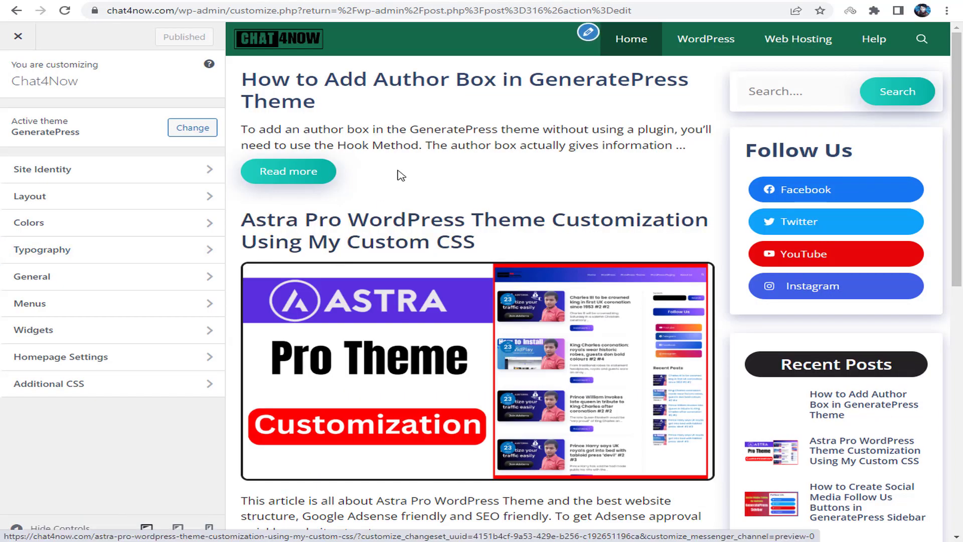
click(94, 386)
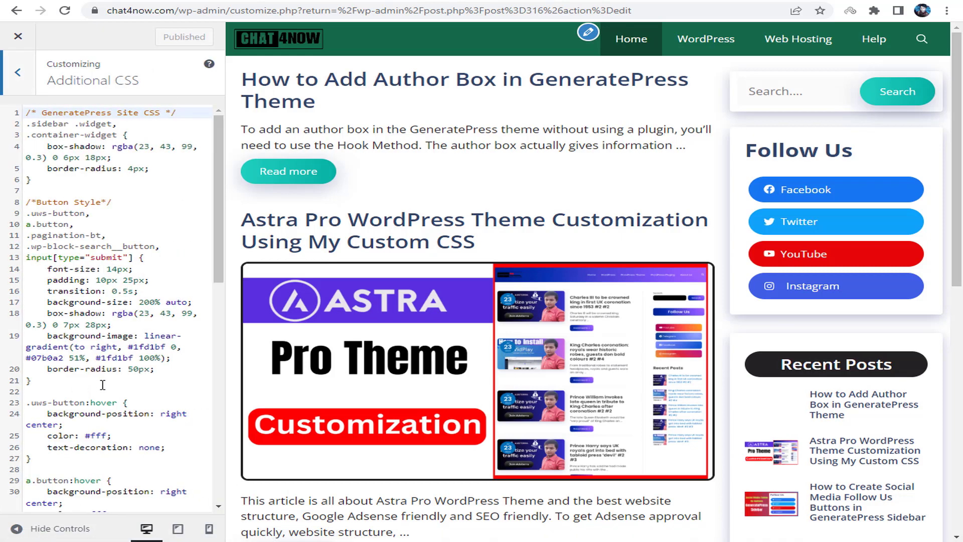
click(18, 72)
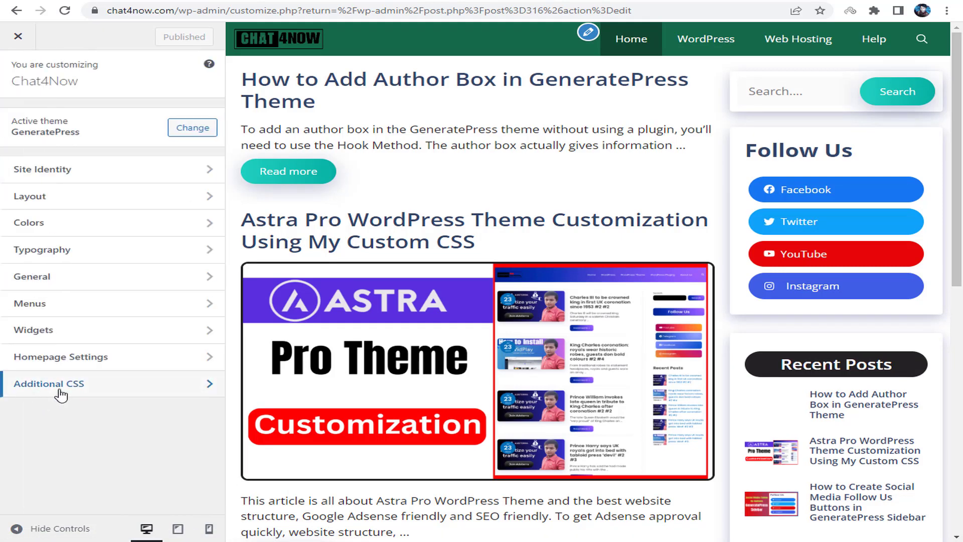
click(92, 395)
scroll(116, 406, down, 10)
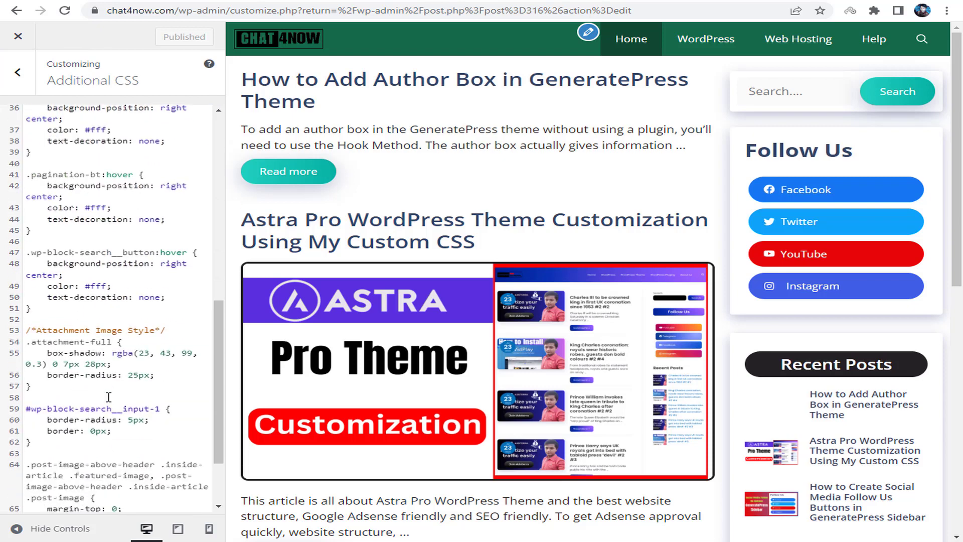
click(204, 504)
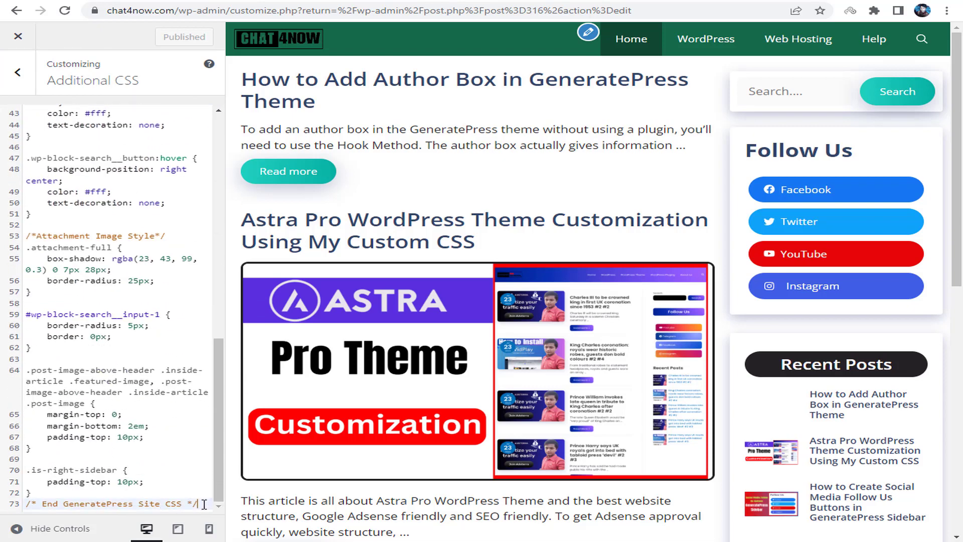
key(Return)
key(Return)
key(ctrl+v)
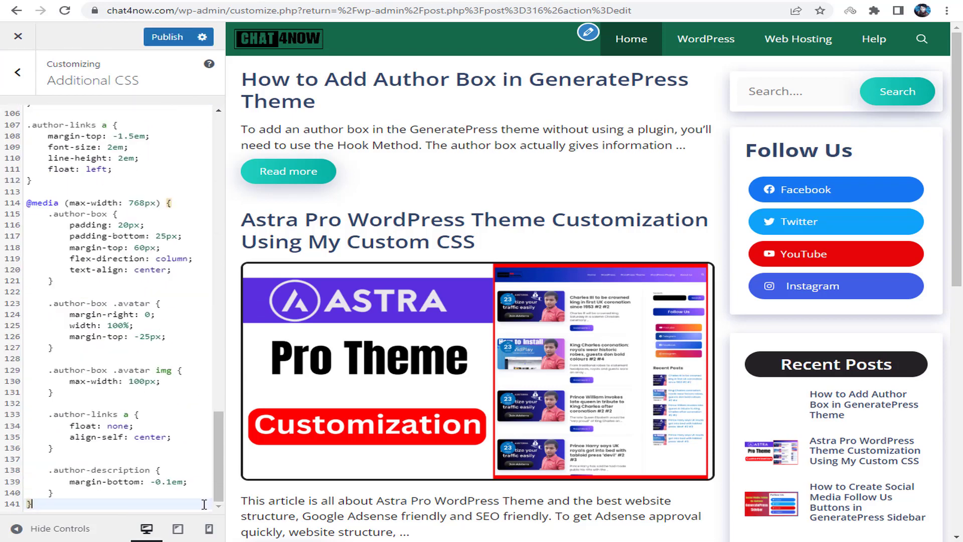
click(164, 36)
key(ctrl+Tab)
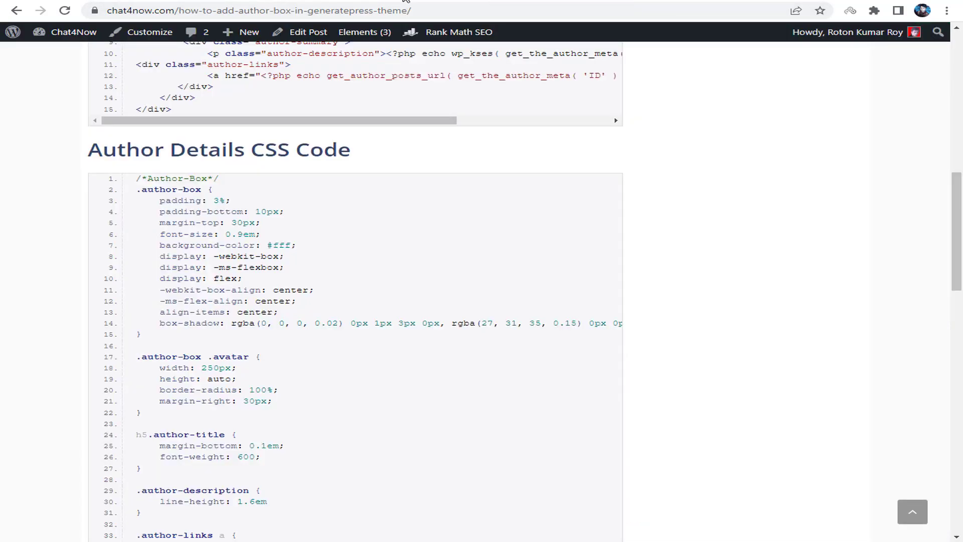
- Reload the post and inspect the styled author box's name and bio text
click(65, 12)
scroll(450, 241, down, 10)
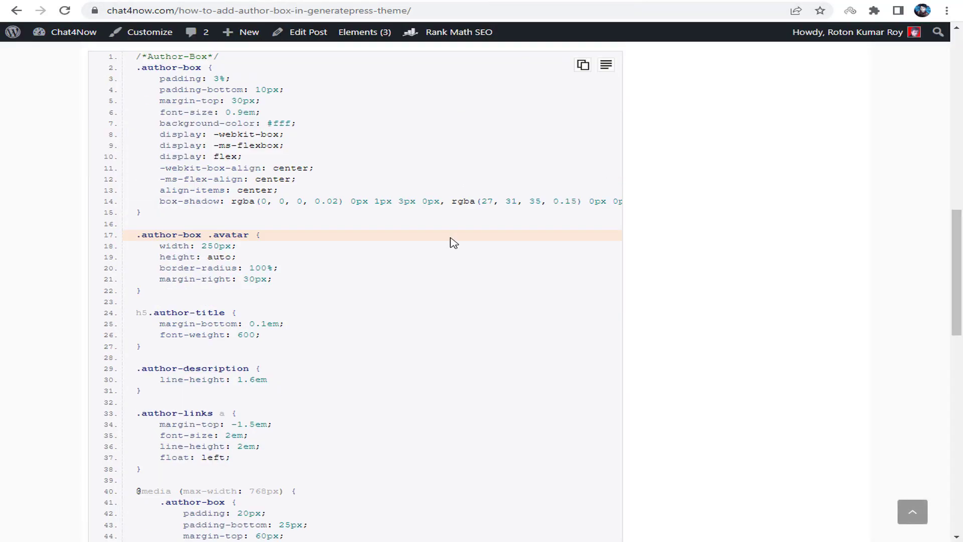
scroll(450, 244, down, 6)
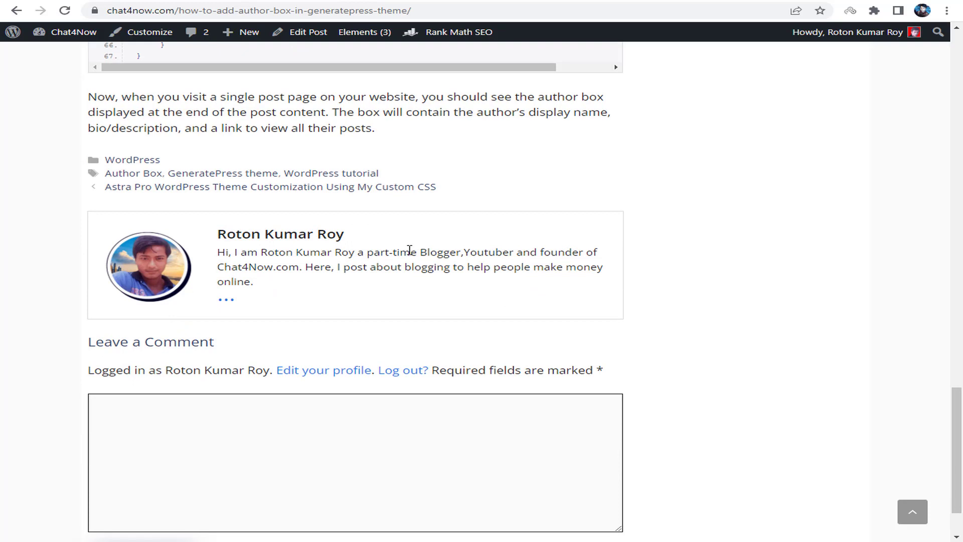
drag(213, 239, 549, 265)
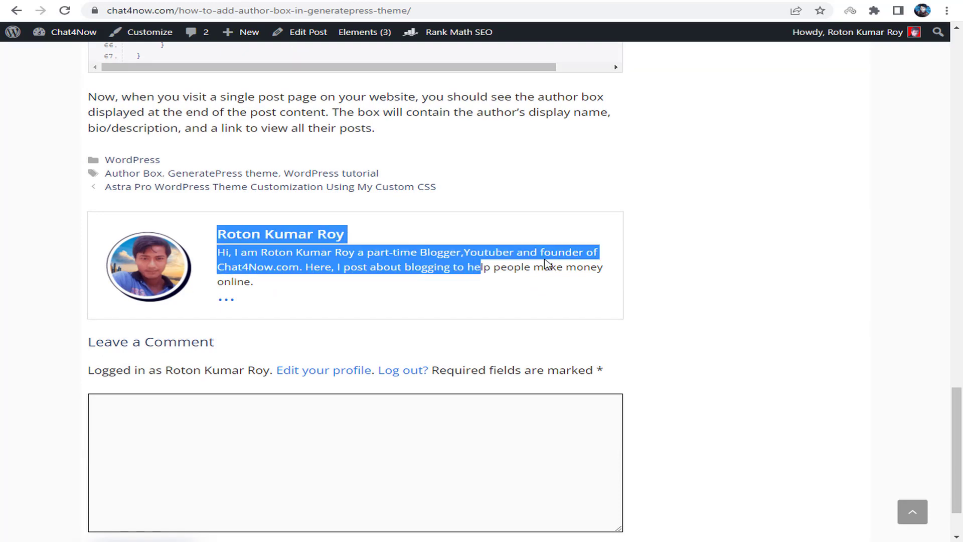
click(548, 265)
drag(210, 262, 606, 266)
click(605, 266)
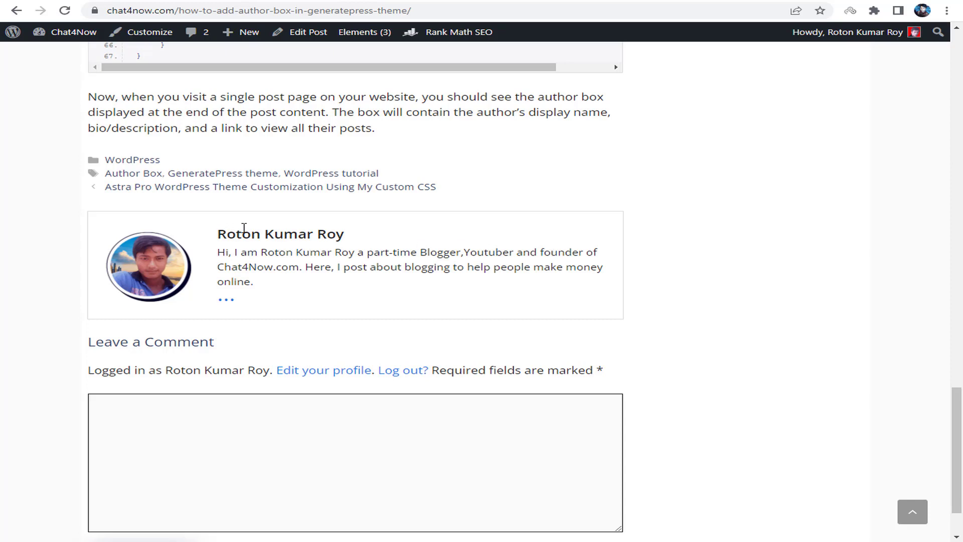
drag(215, 233, 390, 237)
click(390, 236)
drag(221, 254, 608, 269)
click(527, 266)
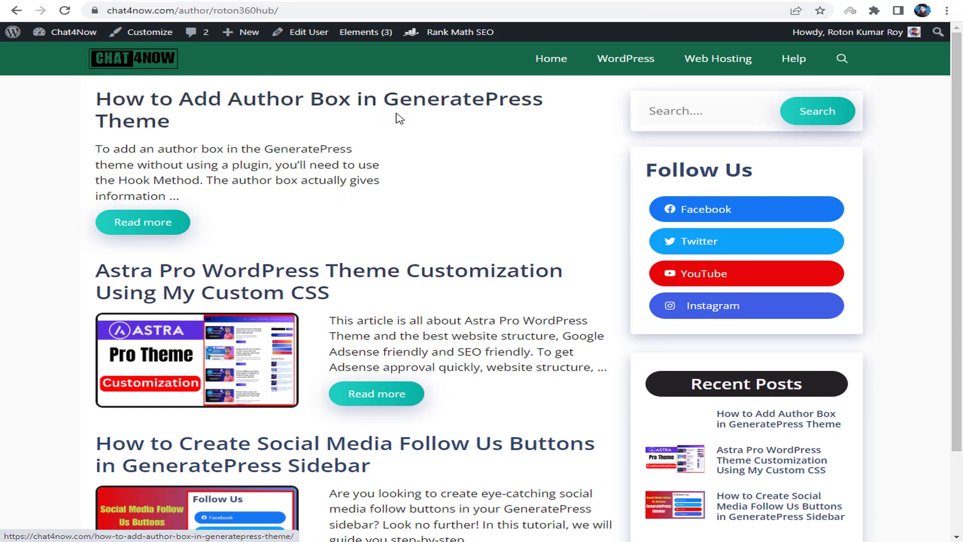
- Return from the author's posts archive to the post with the author box
scroll(409, 216, down, 2)
scroll(322, 224, up, 2)
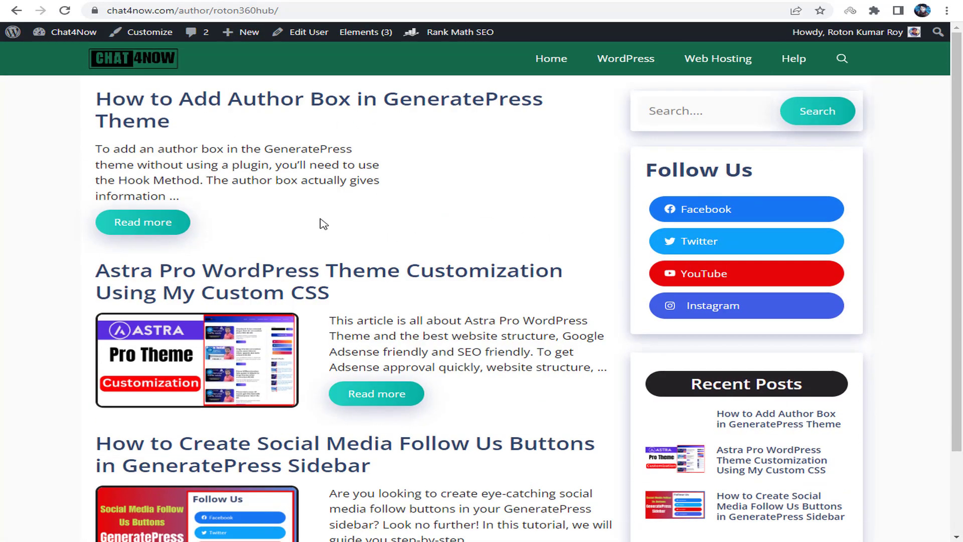
right_click(430, 201)
click(464, 203)
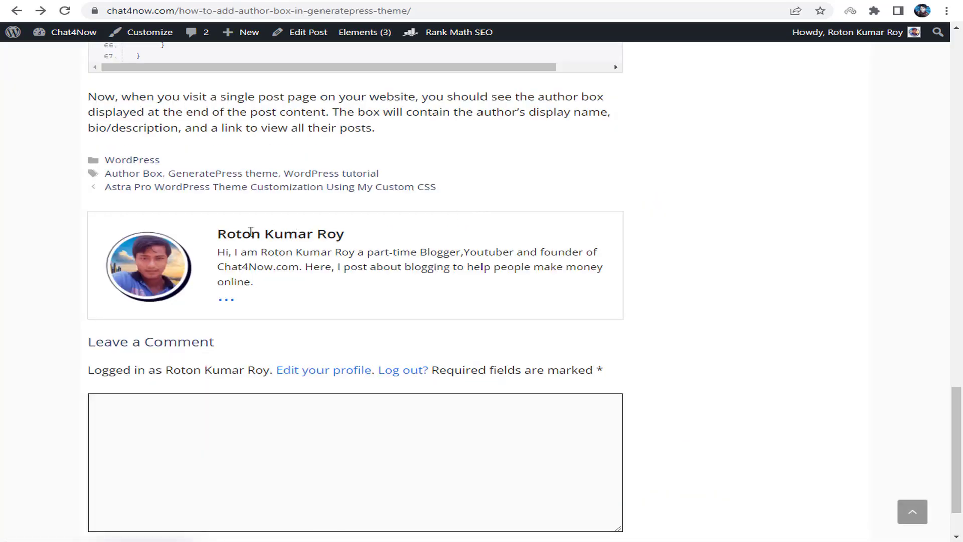